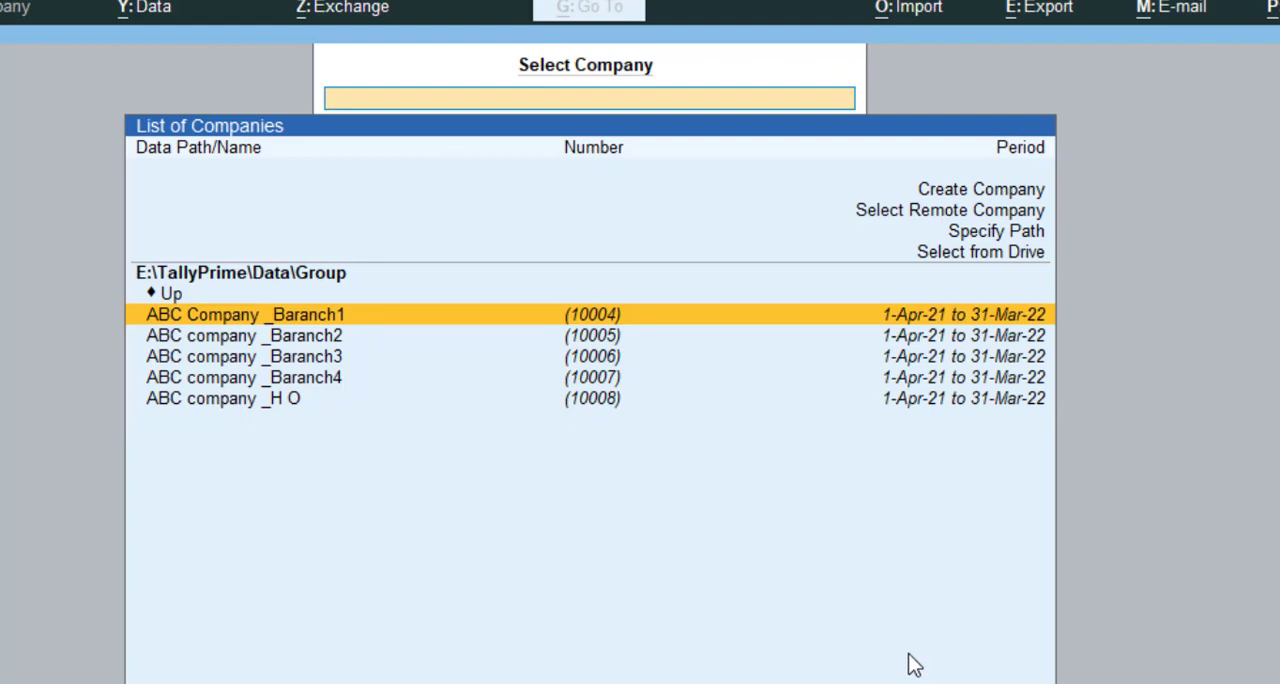
# Look through the branch and head office companies available in the Group data folder
pyautogui.press('Down')
pyautogui.press('Down')
pyautogui.press('Down')
pyautogui.press('Up')
pyautogui.press('Up')
pyautogui.press('Up')
pyautogui.press('Up')
pyautogui.press('Down')
pyautogui.press('Down')
pyautogui.press('Down')
pyautogui.press('Down')
pyautogui.press('Down')
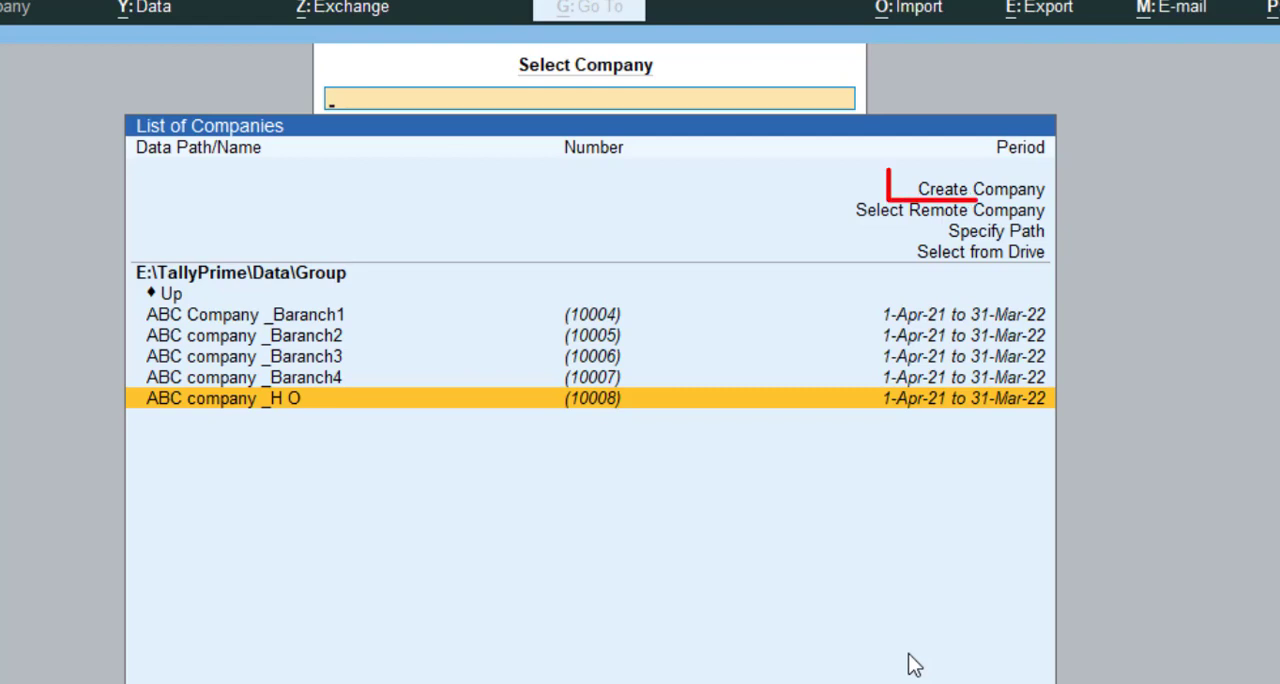
pyautogui.press('Up')
pyautogui.press('Up')
pyautogui.press('Up')
pyautogui.press('Up')
pyautogui.press('Up')
pyautogui.press('Up')
pyautogui.press('Up')
pyautogui.press('Up')
pyautogui.press('Up')
pyautogui.press('Up')
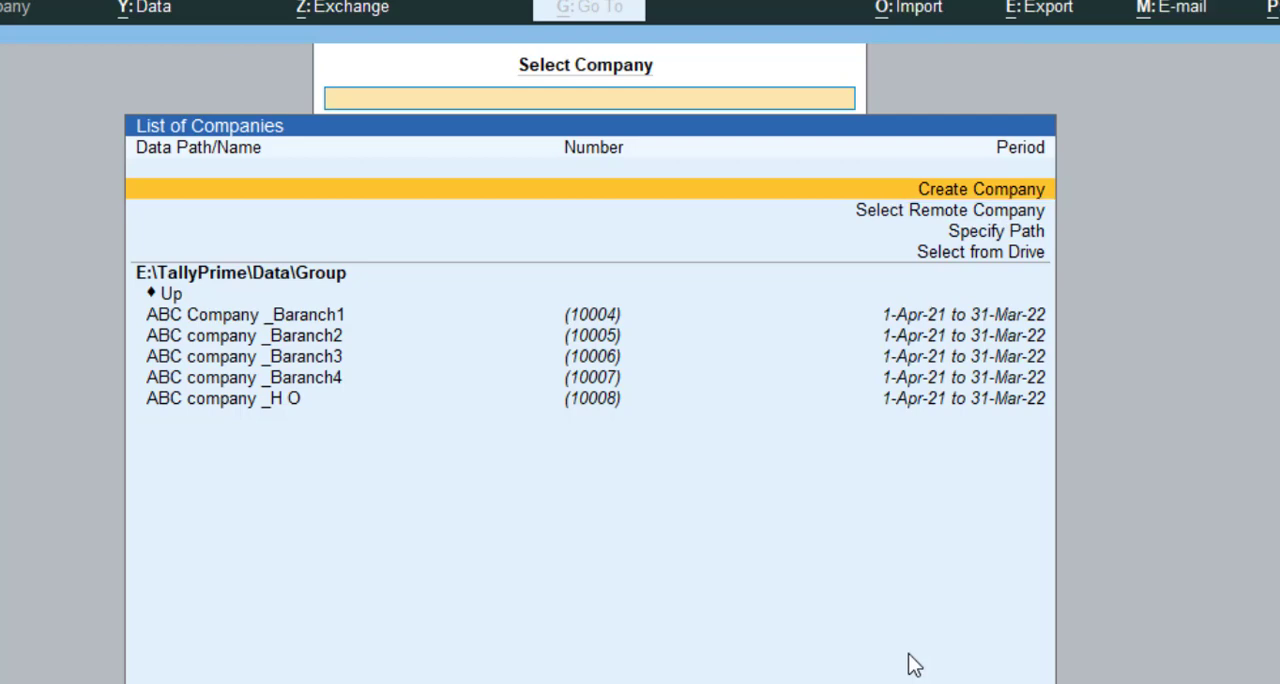
pyautogui.press('Return')
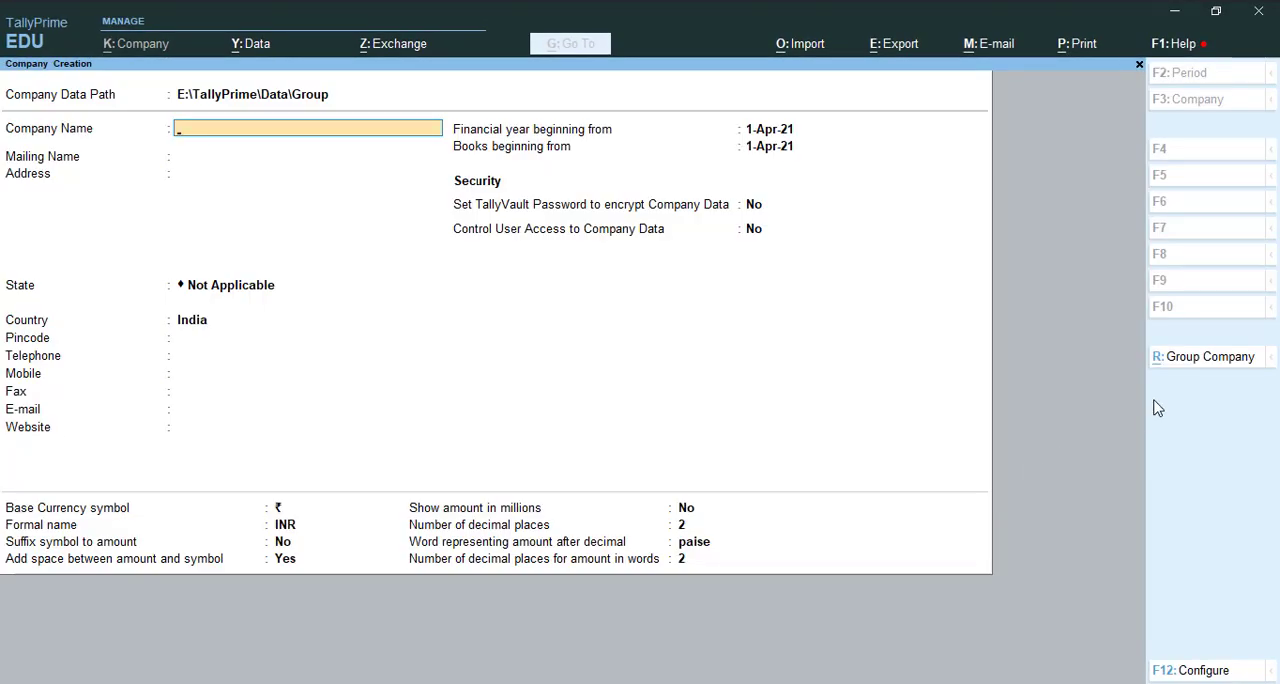
pyautogui.click(1210, 360)
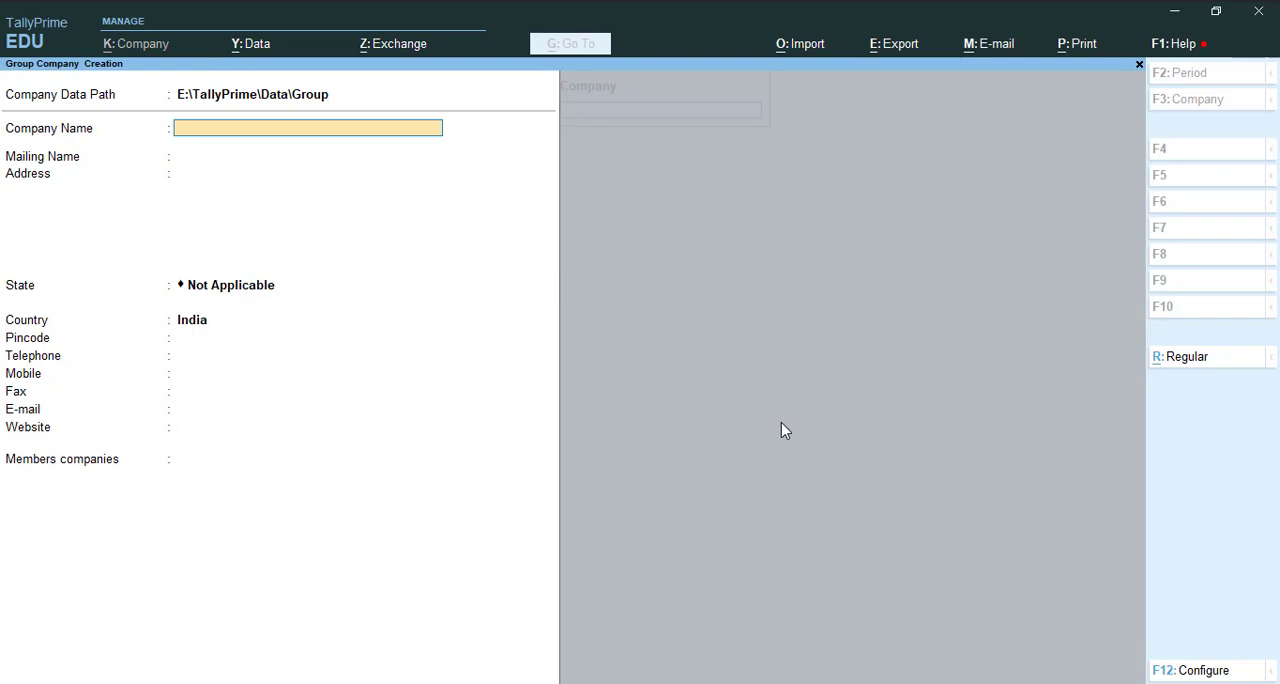
pyautogui.write('Group Company')
pyautogui.press('Return')
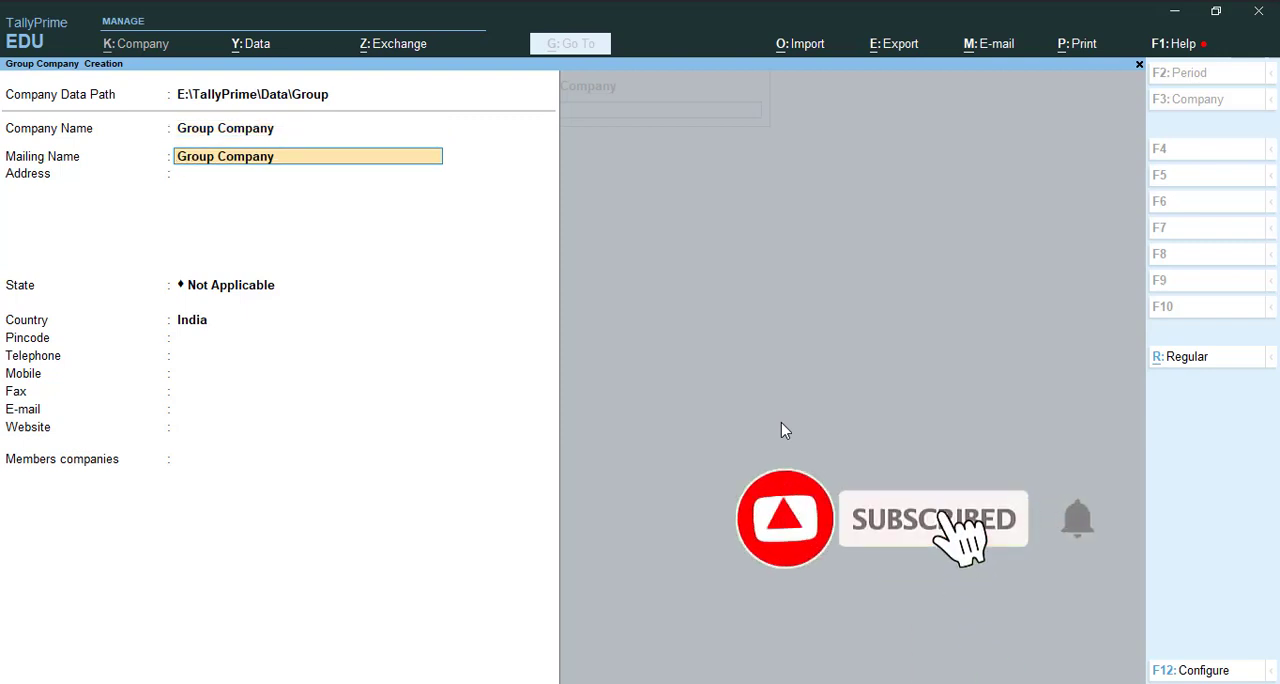
pyautogui.press('Return')
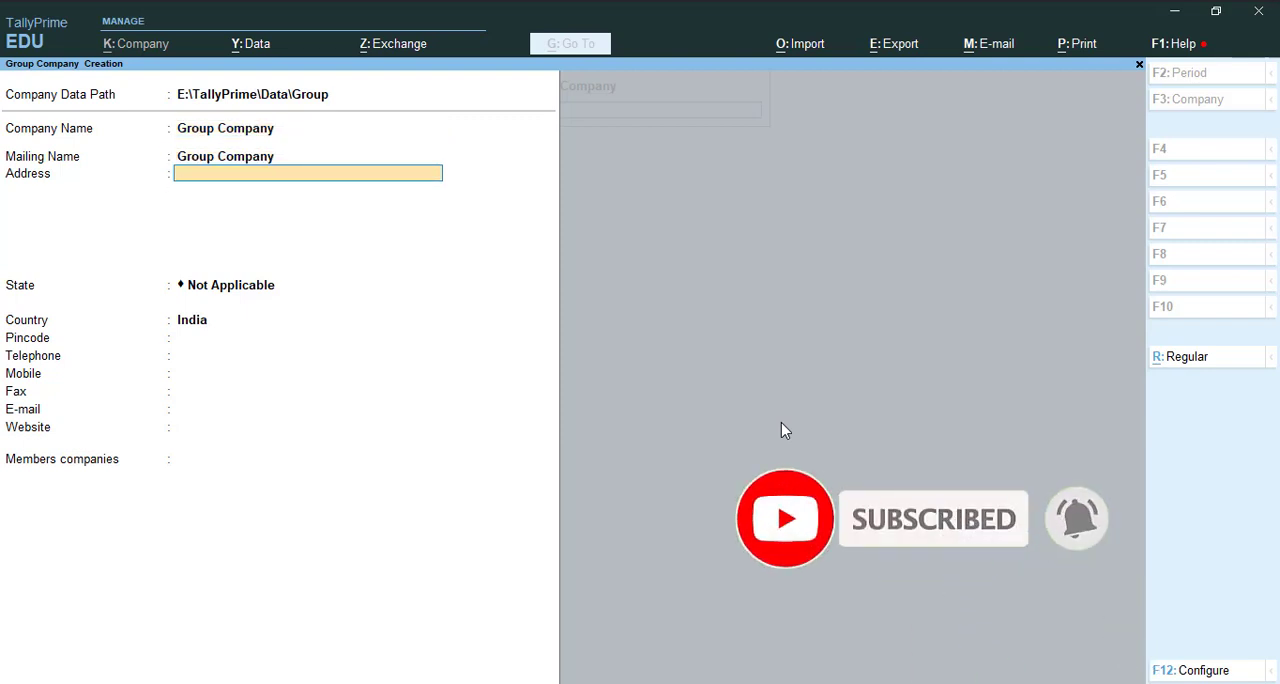
pyautogui.write('New Delhi')
pyautogui.press('Return')
pyautogui.press('Return')
pyautogui.press('Return')
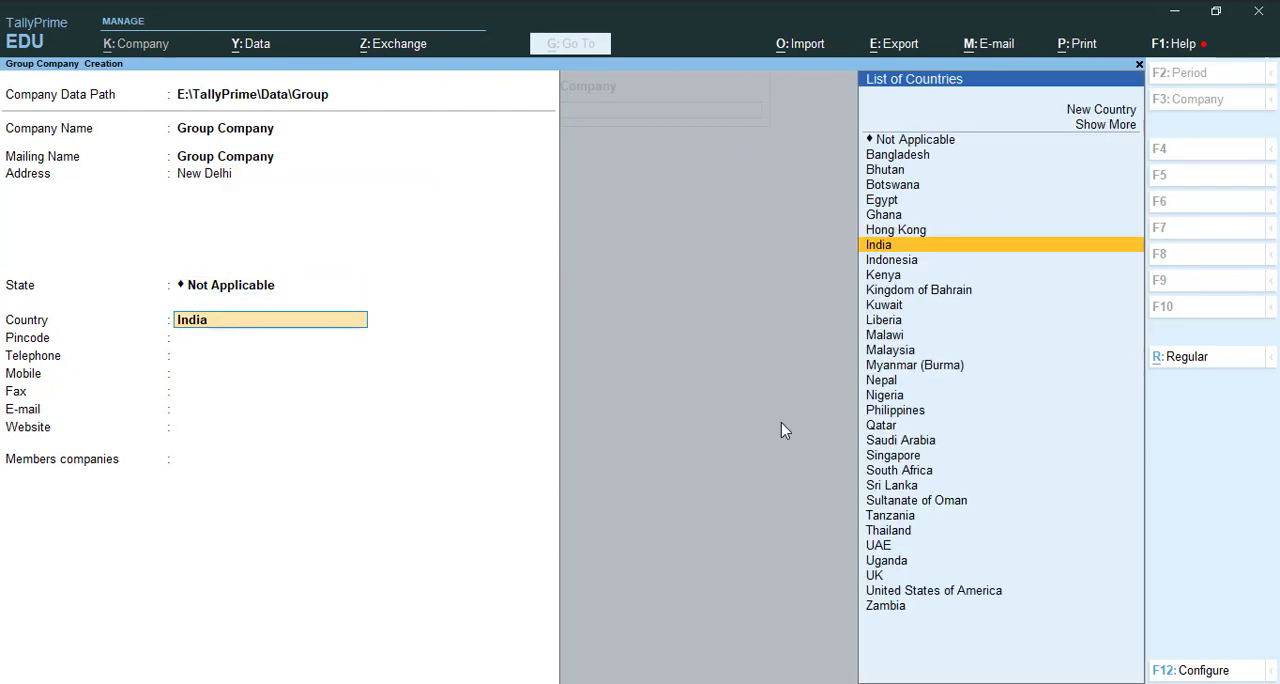
pyautogui.press('BackSpace')
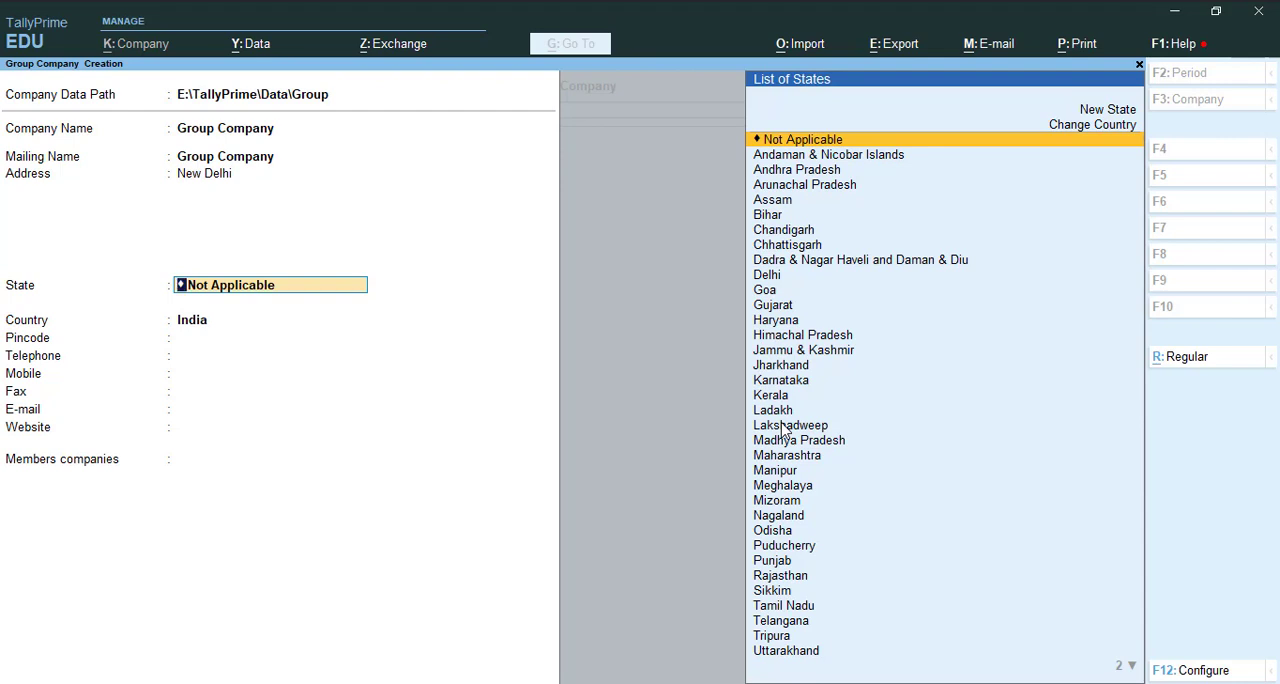
pyautogui.press('Return')
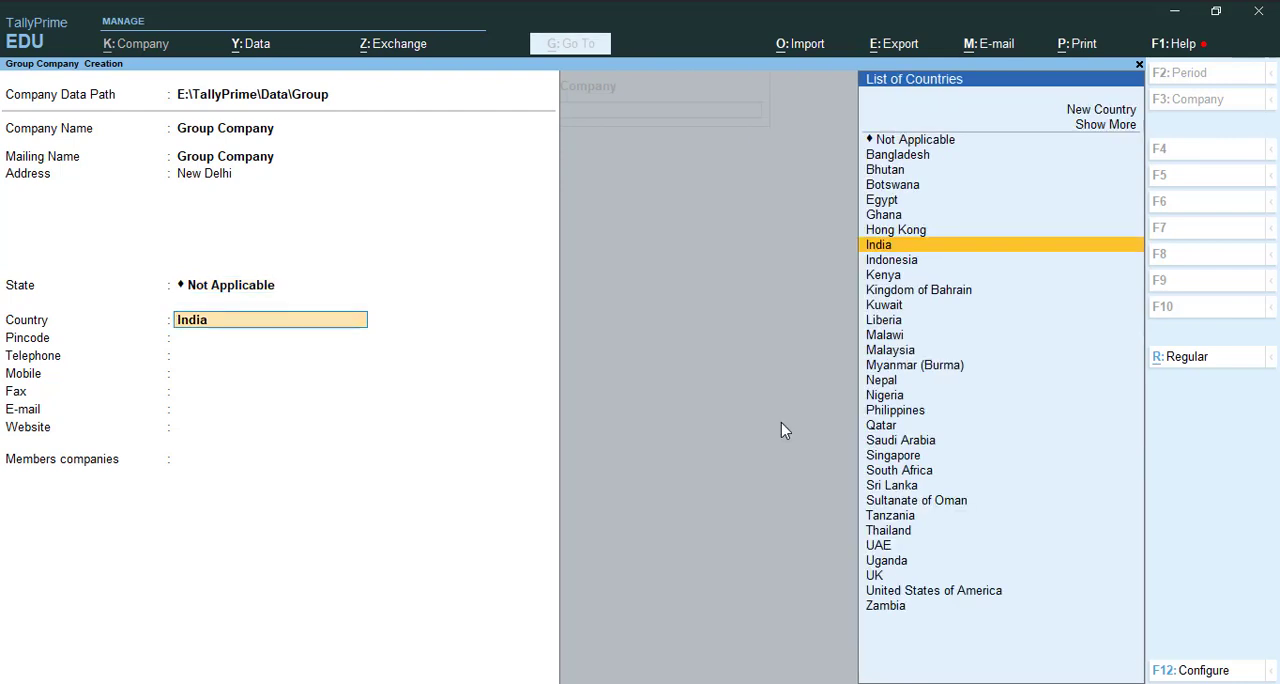
pyautogui.press('Return')
pyautogui.press('Return')
pyautogui.press('Return')
pyautogui.press('Return')
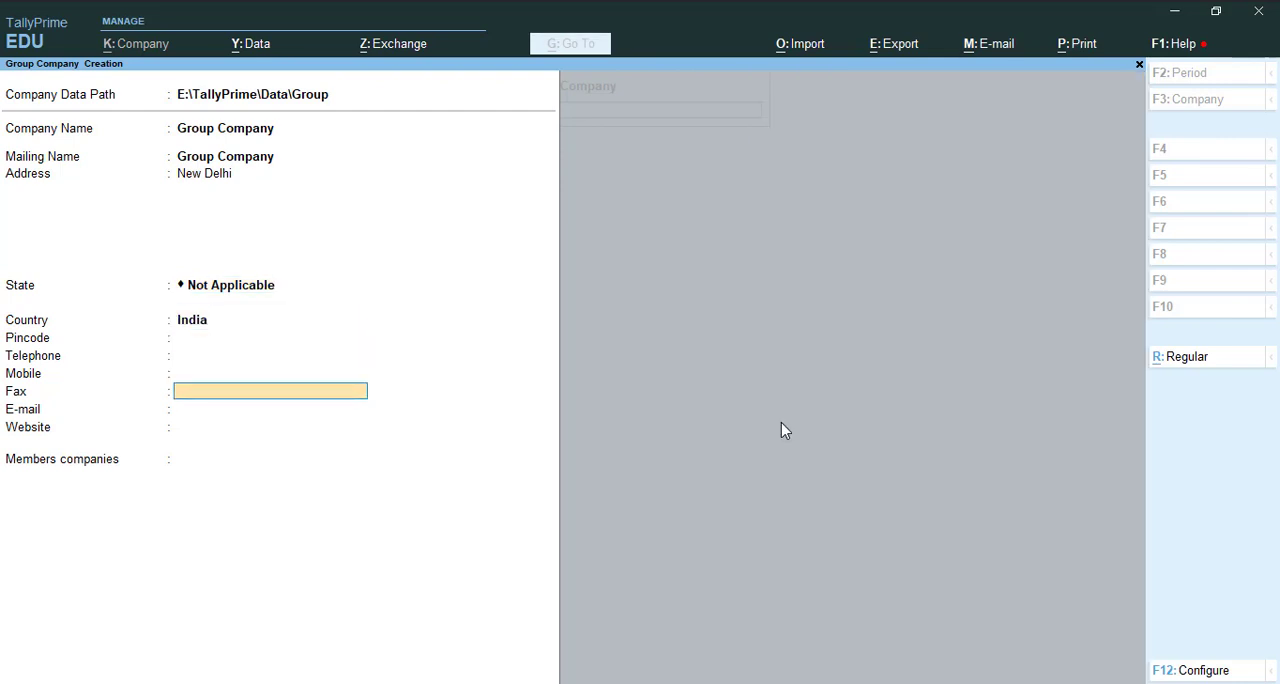
pyautogui.press('Return')
pyautogui.press('Return')
pyautogui.press('Return')
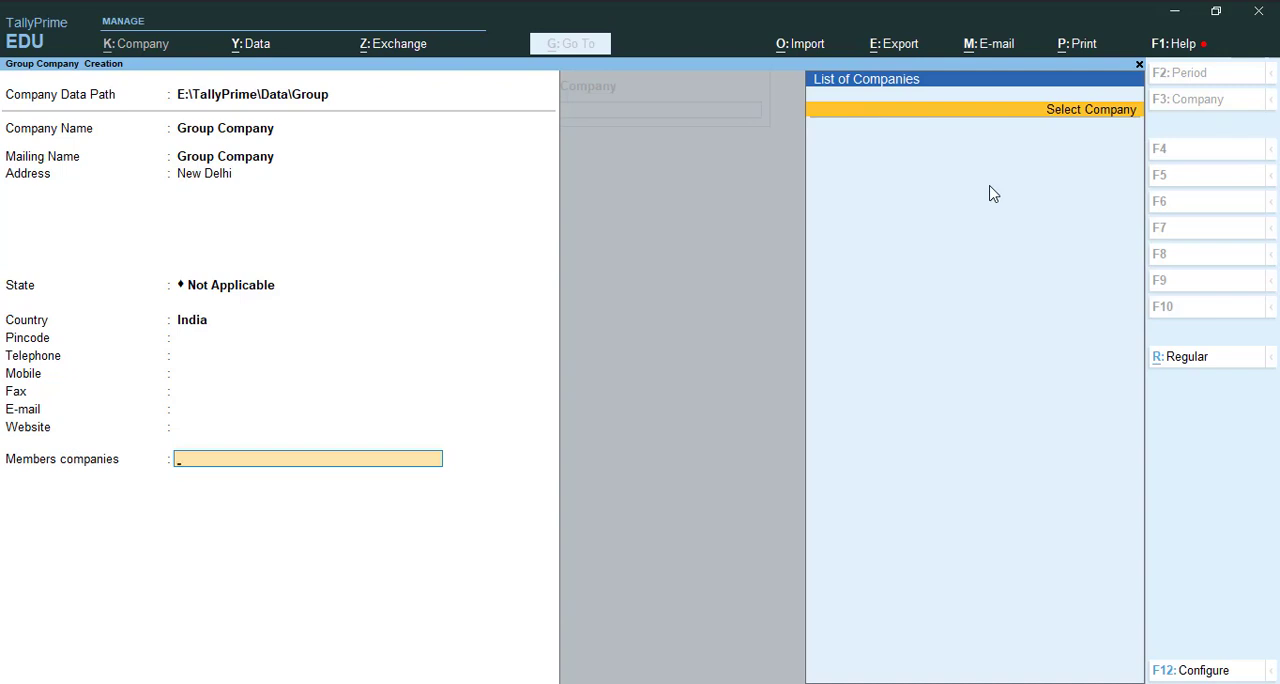
pyautogui.press('Escape')
pyautogui.press('y')
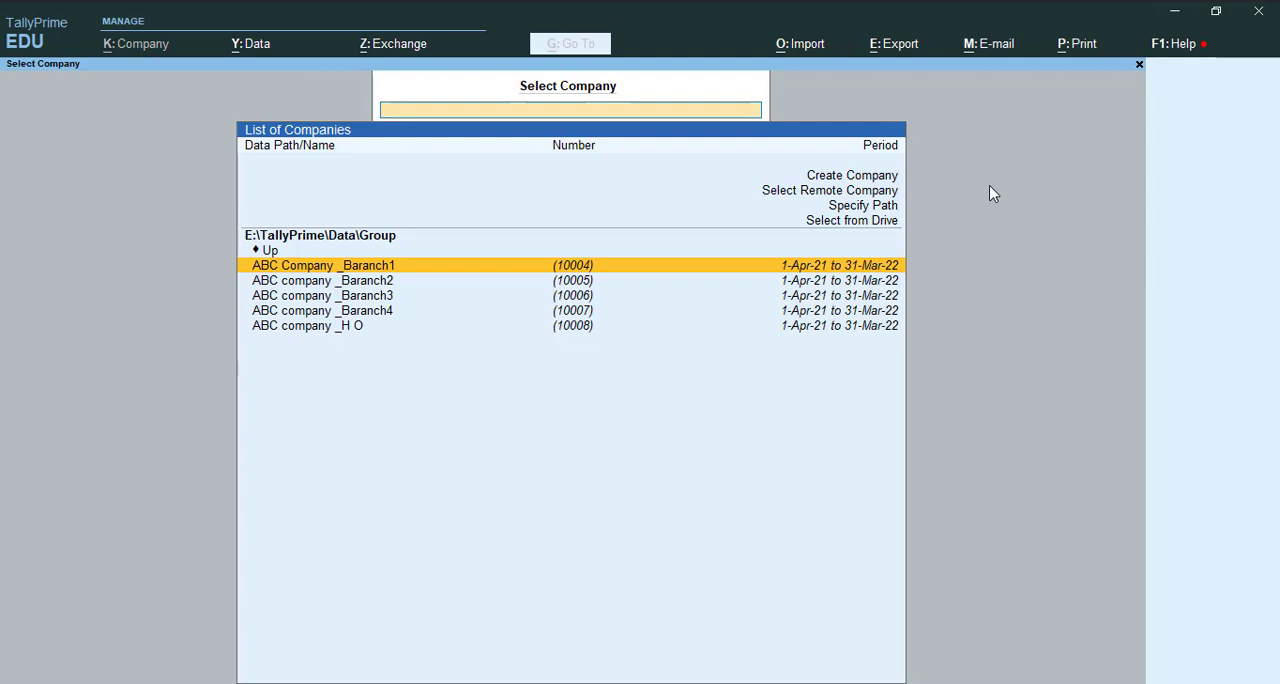
# Load the companies ABC Company _Baranch1 and ABC company _Baranch2
pyautogui.press('Return')
pyautogui.press('F3')
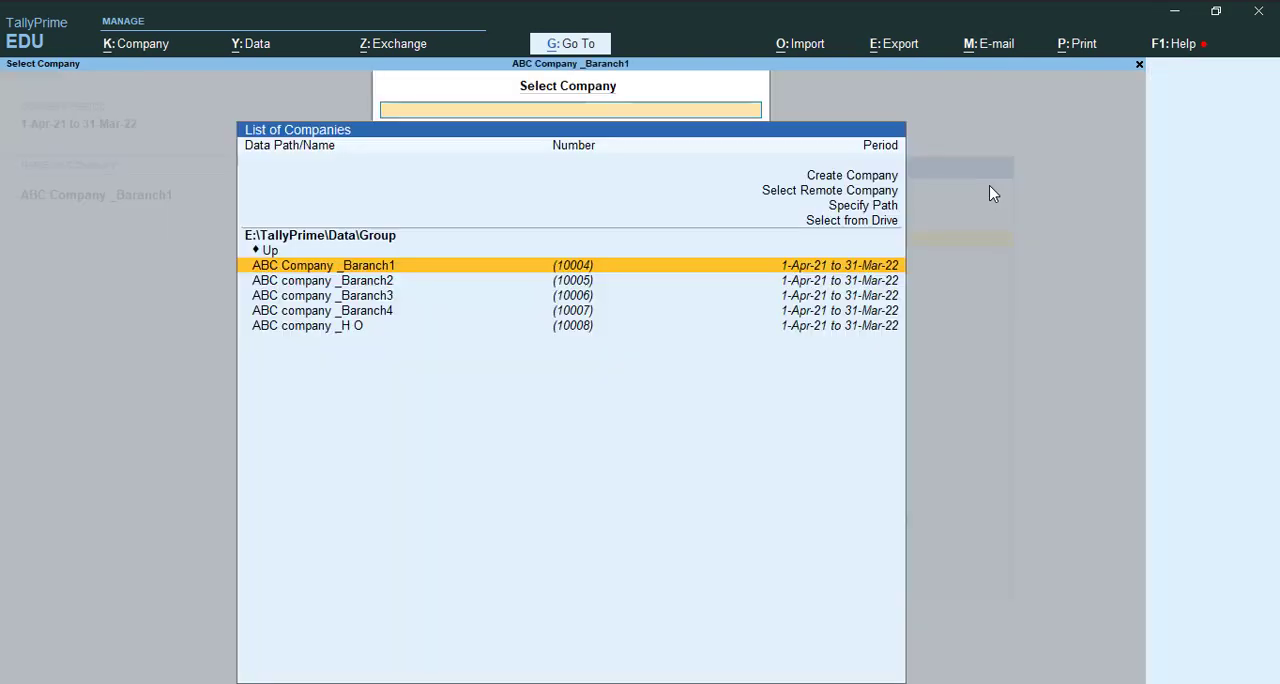
pyautogui.press('Down')
pyautogui.press('Return')
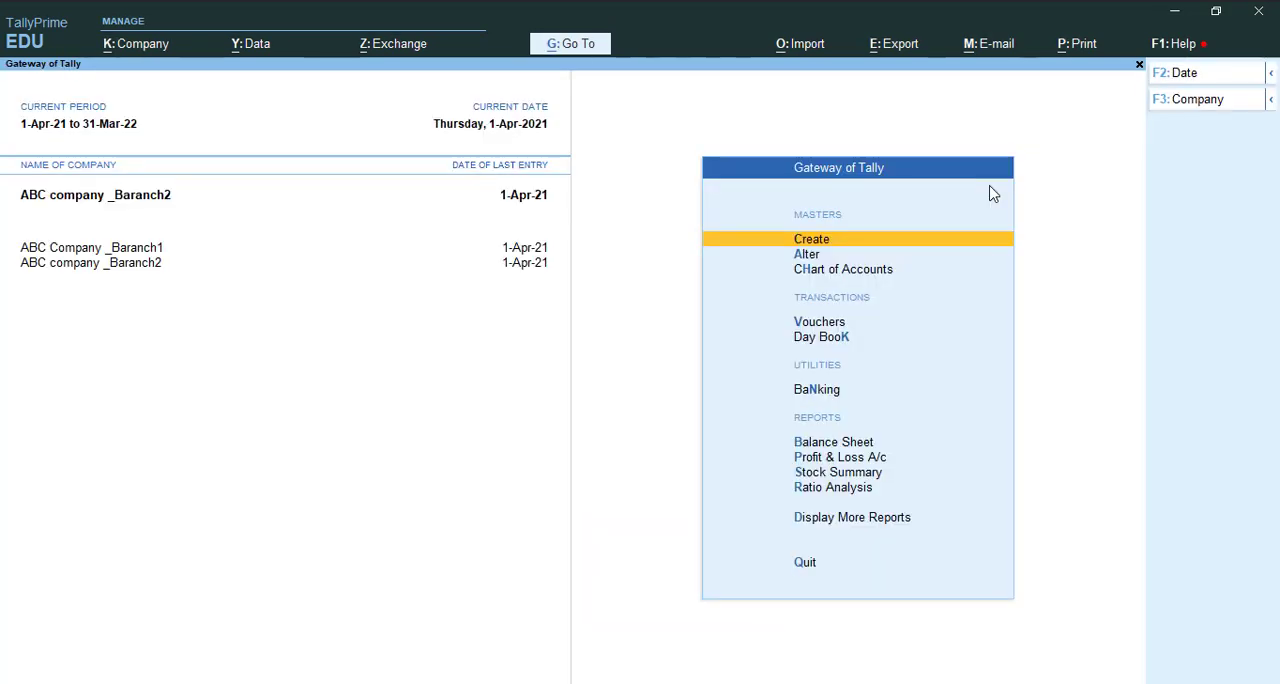
# Load ABC company _Baranch3 and ABC company _Baranch4 alongside the companies already open
pyautogui.hotkey('alt', 'F3')
pyautogui.press('Down')
pyautogui.press('Down')
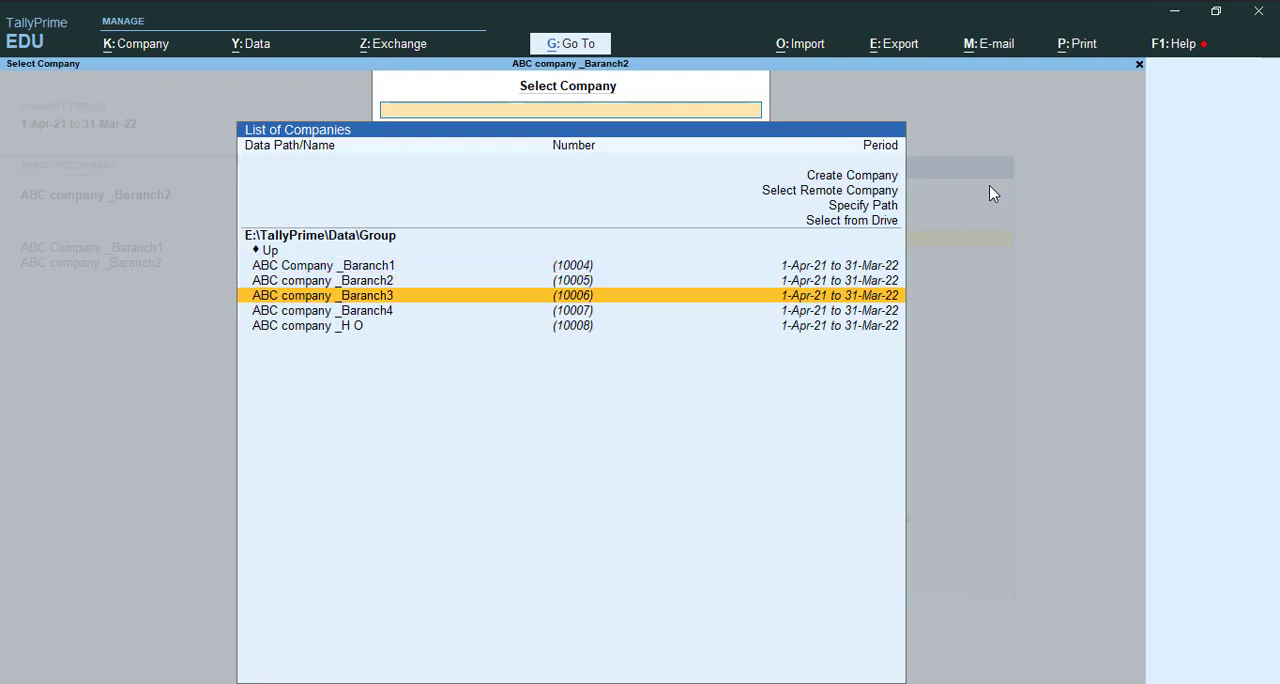
pyautogui.press('Return')
pyautogui.hotkey('alt', 'F3')
# Load the head office company, ABC company _H O, as well
pyautogui.press('Down')
pyautogui.press('Down')
pyautogui.press('Down')
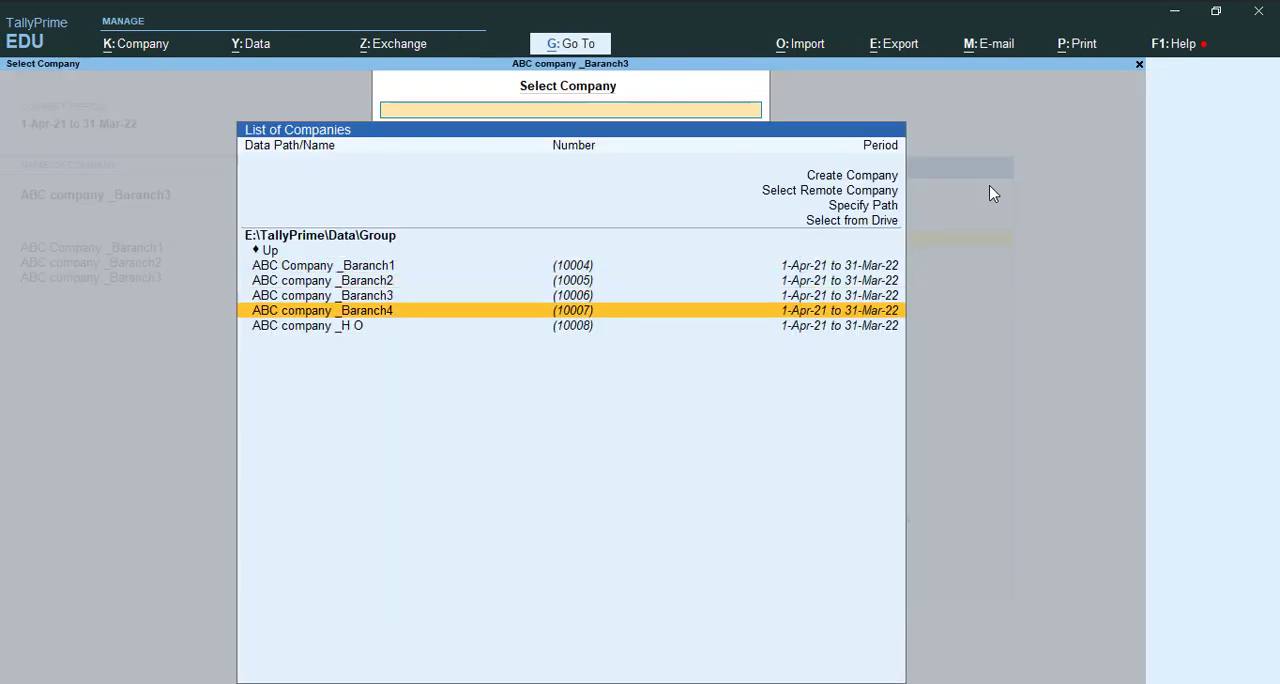
pyautogui.press('Return')
pyautogui.hotkey('alt', 'F3')
pyautogui.press('Down')
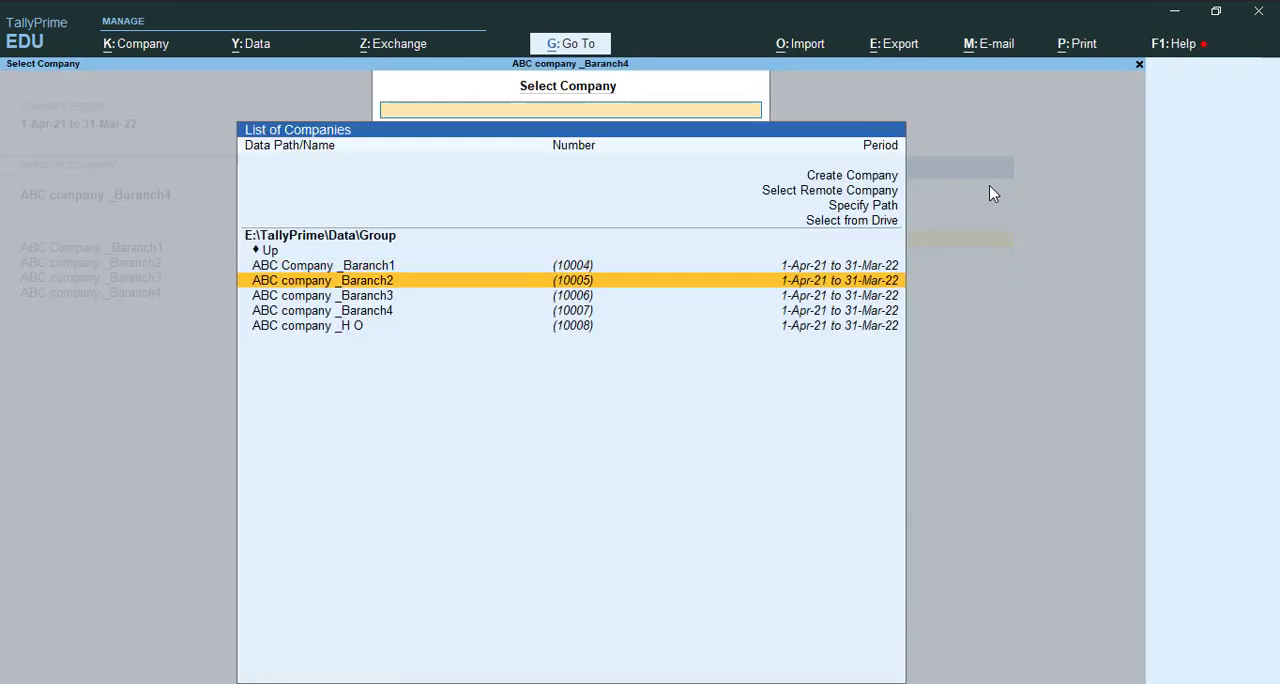
pyautogui.press('Down')
pyautogui.press('Down')
pyautogui.press('Down')
pyautogui.press('Return')
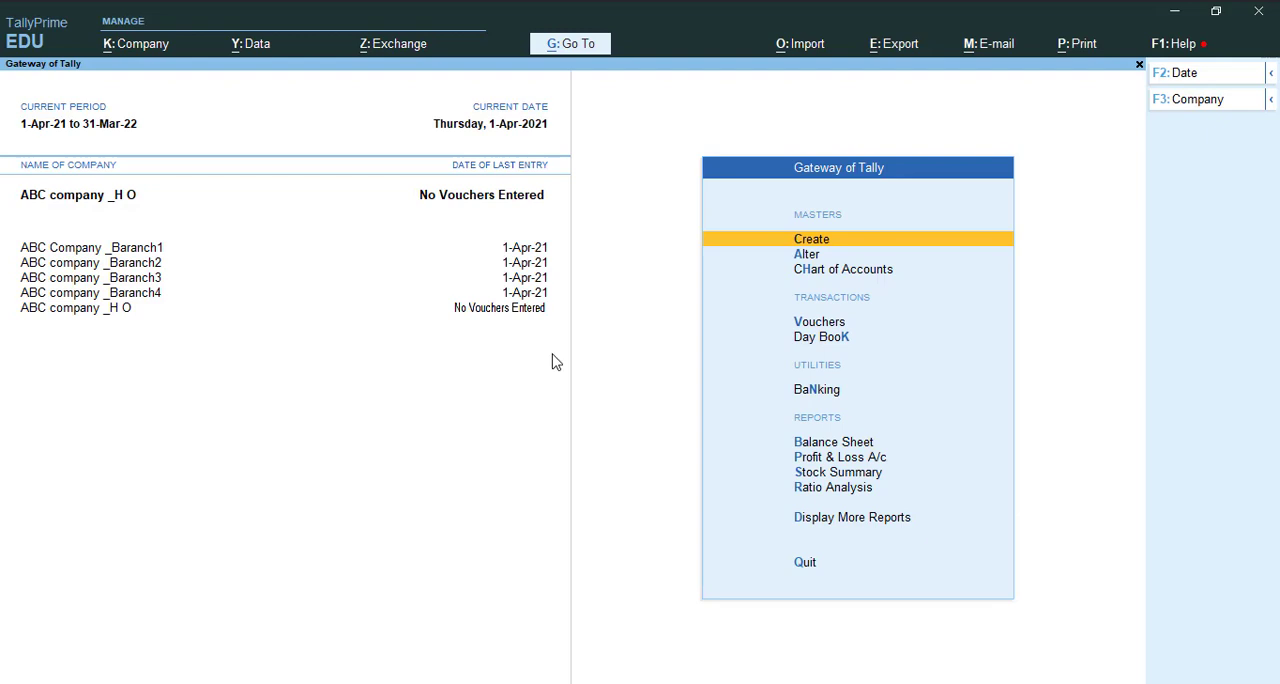
# Start creating a group company with "Gorup Company-1" as both company name and mailing name
pyautogui.press('F3')
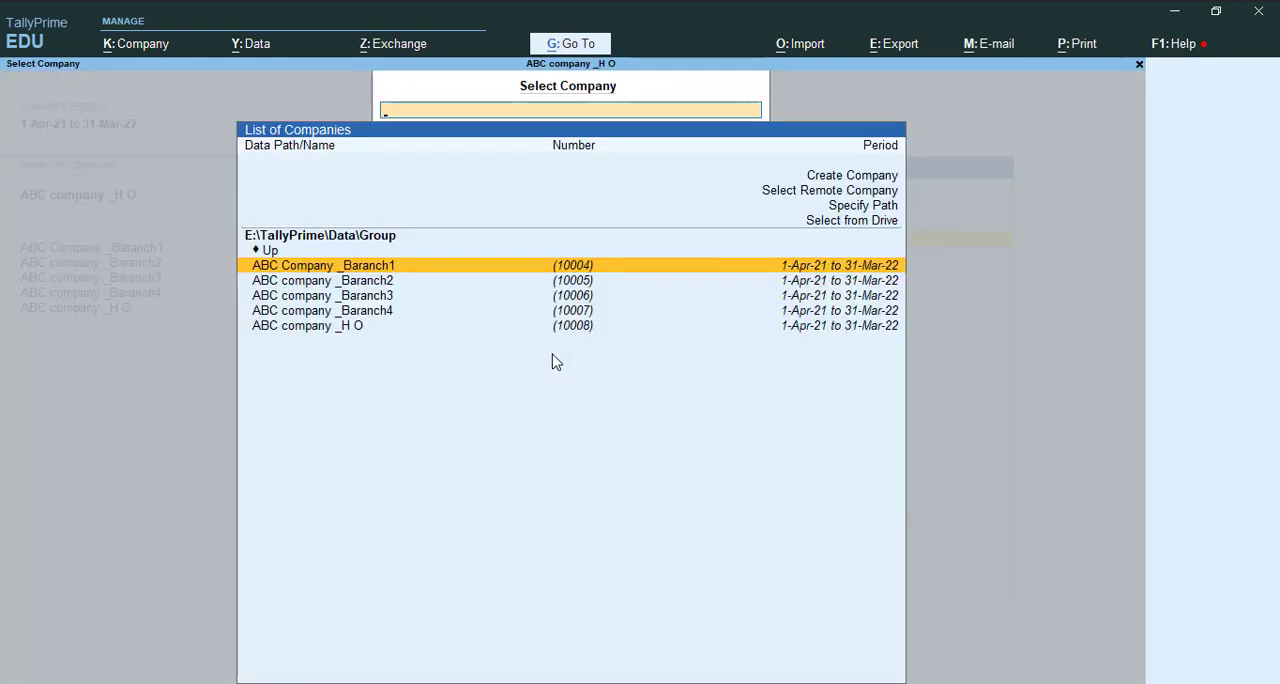
pyautogui.press('Up')
pyautogui.press('Up')
pyautogui.press('Up')
pyautogui.press('Up')
pyautogui.press('Up')
pyautogui.press('Return')
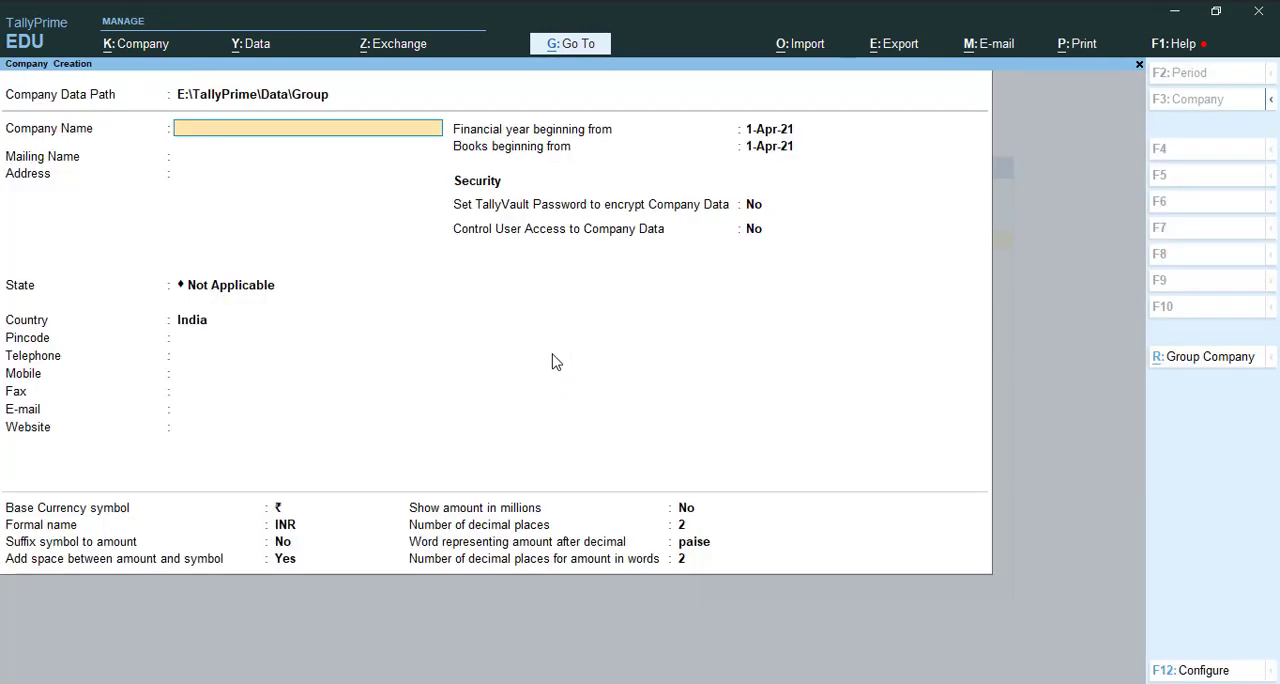
pyautogui.click(1208, 360)
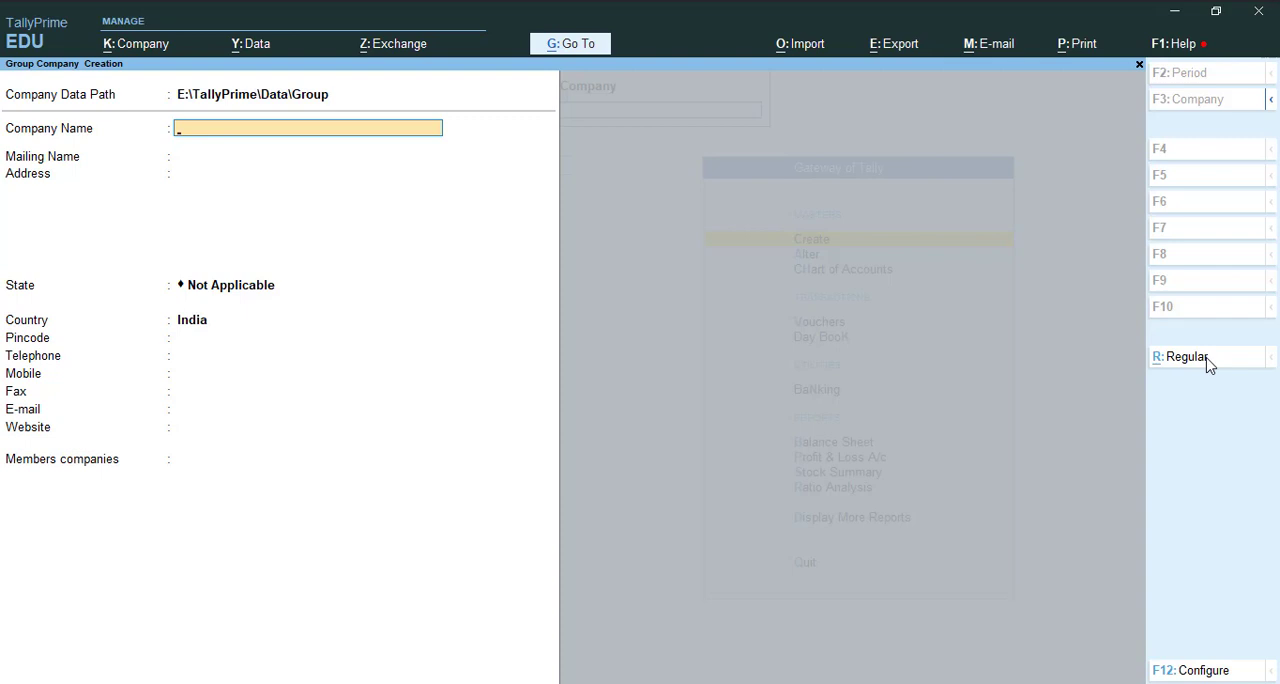
pyautogui.write('Gorup Company-1')
pyautogui.press('Return')
# Leave the address and contact details blank, keeping the state as Not Applicable and the country as India
pyautogui.press('Return')
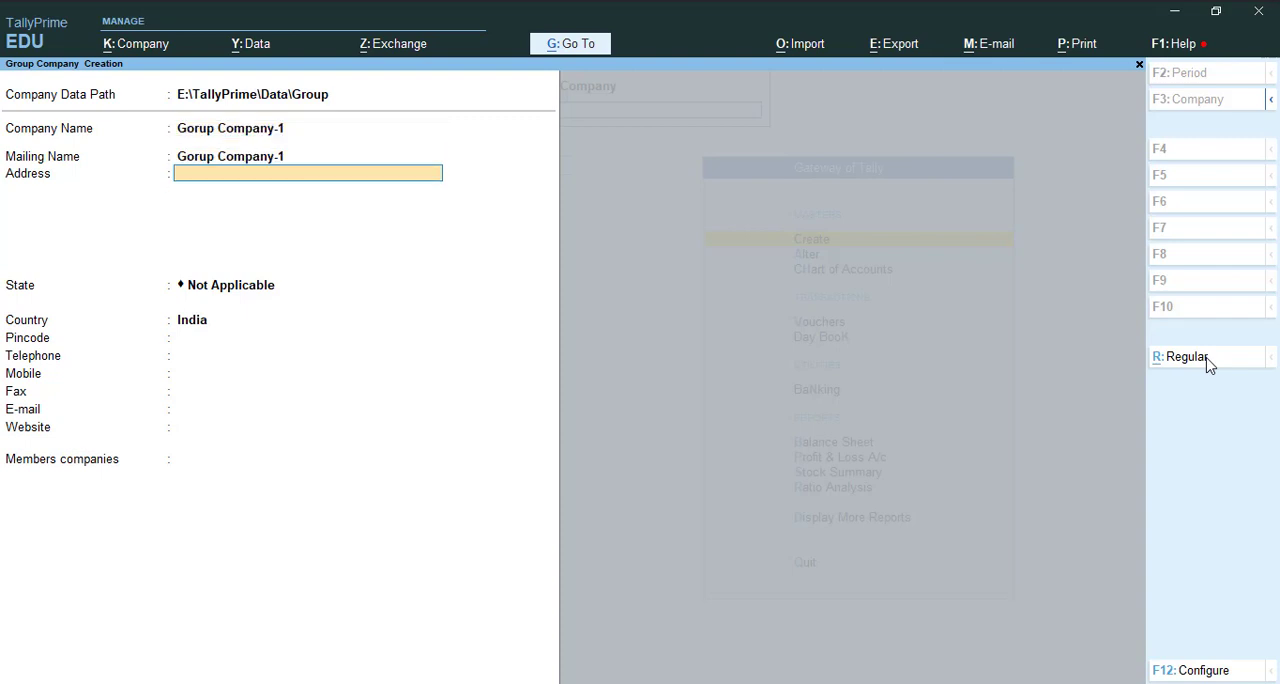
pyautogui.press('Return')
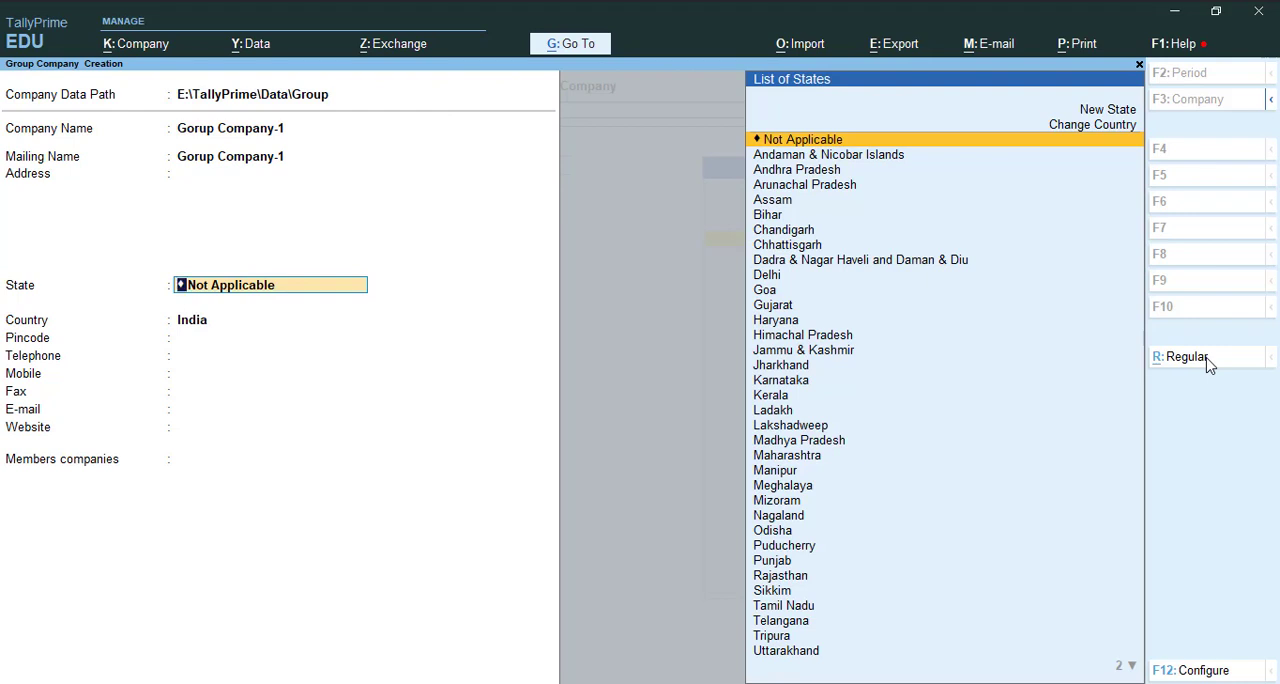
pyautogui.press('Return')
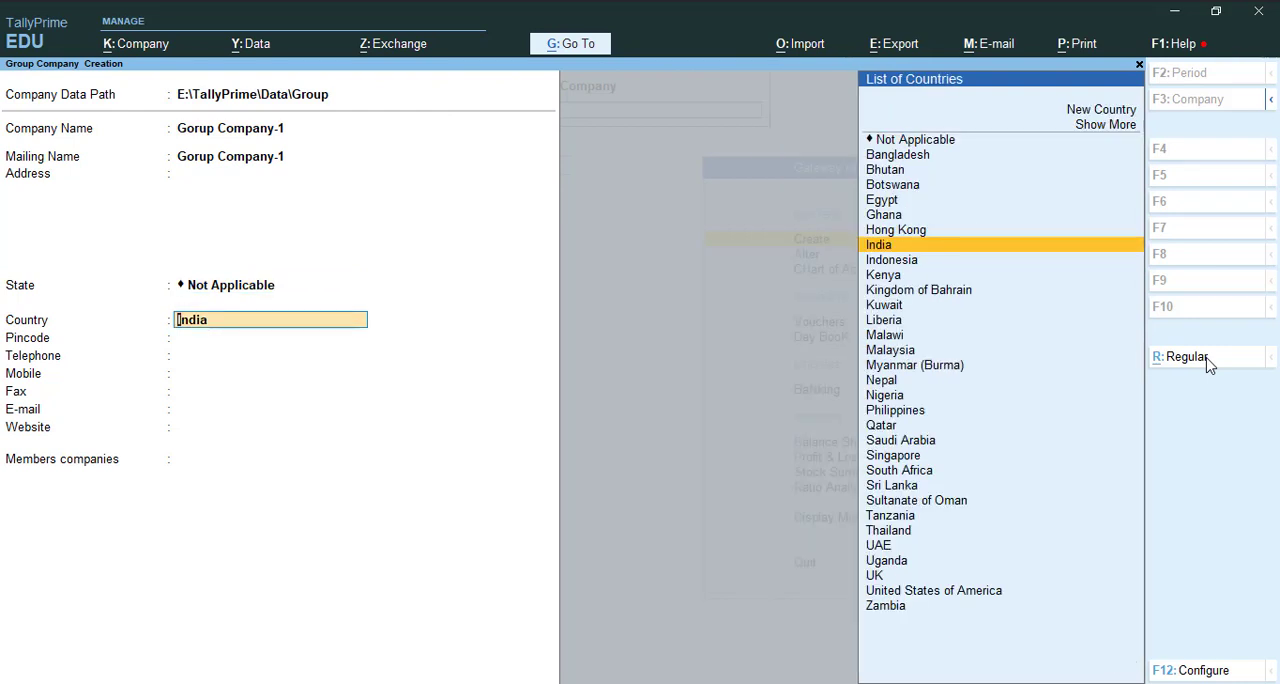
pyautogui.press('Return')
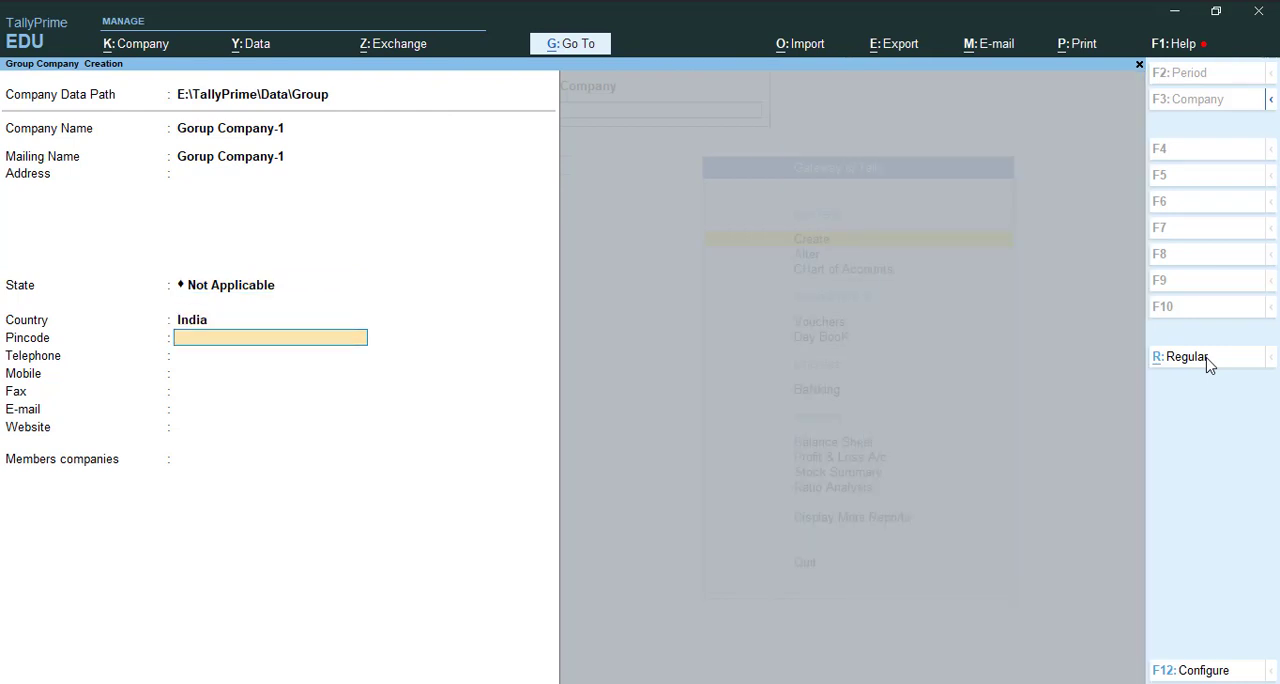
pyautogui.press('Return')
pyautogui.press('Return')
pyautogui.press('Return')
pyautogui.press('Return')
pyautogui.press('Return')
pyautogui.press('Return')
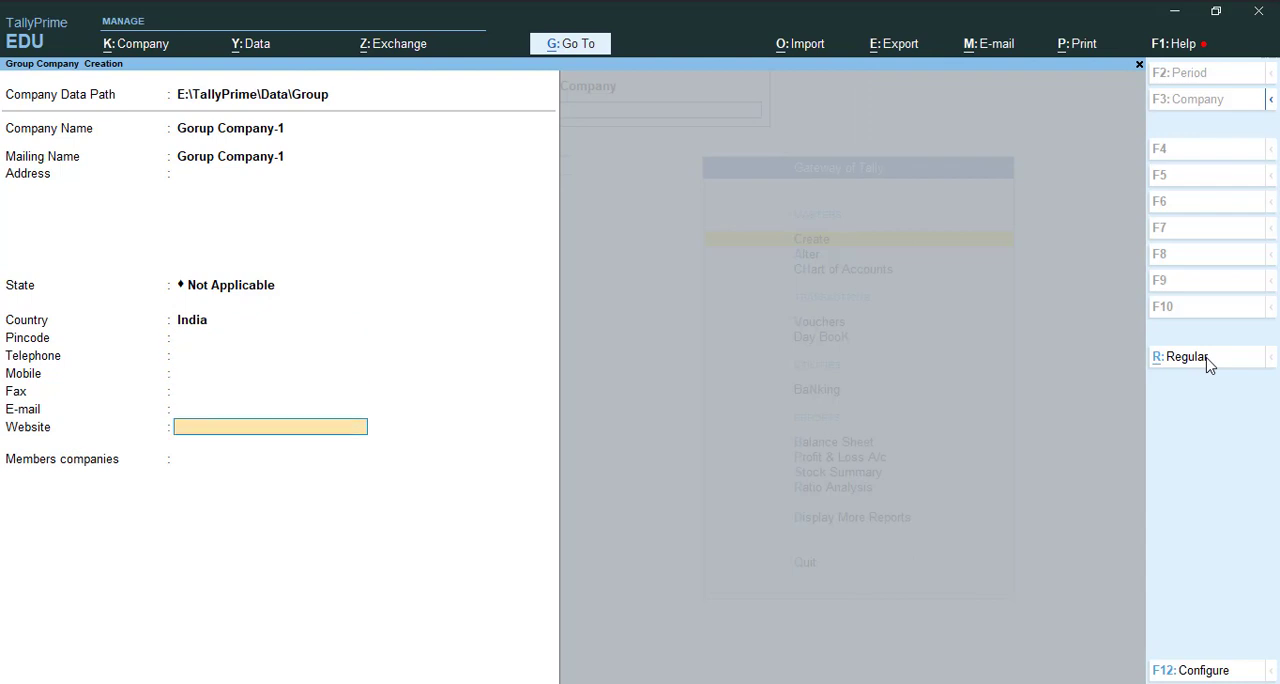
# Look over the loaded companies that can be chosen as members of the group company
pyautogui.press('Down')
pyautogui.press('Down')
pyautogui.press('Down')
pyautogui.press('Down')
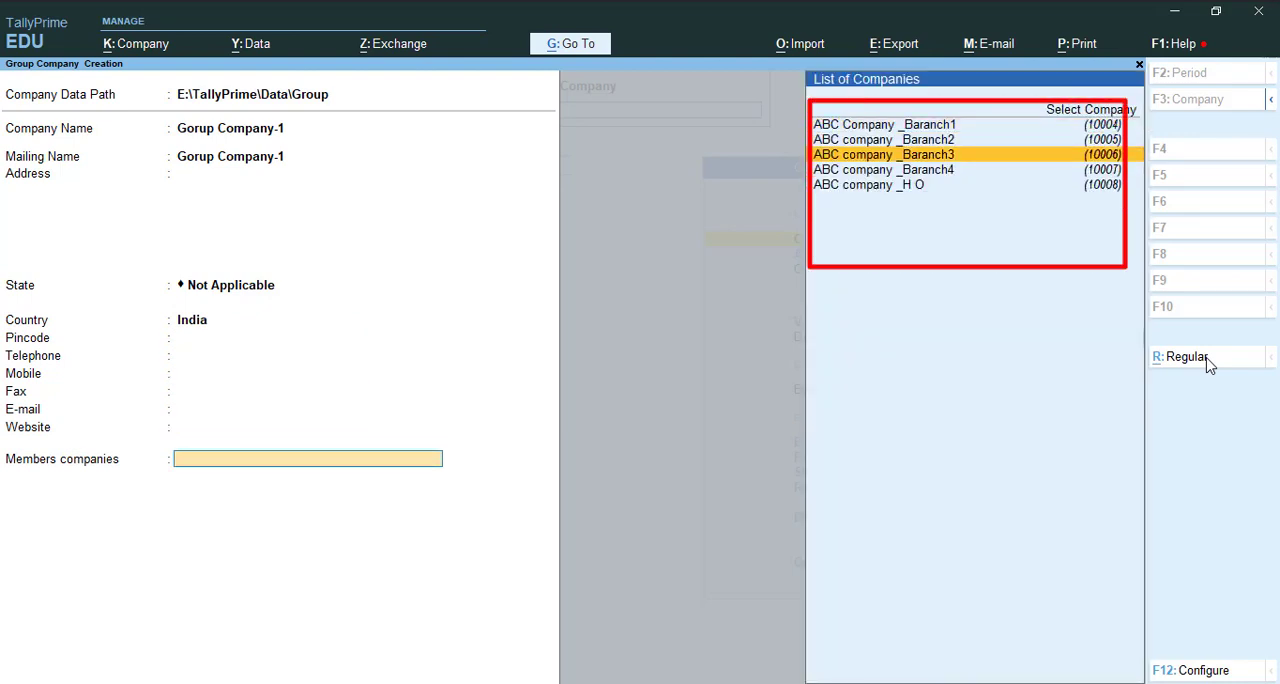
pyautogui.press('Up')
pyautogui.press('Up')
pyautogui.press('Up')
pyautogui.press('Up')
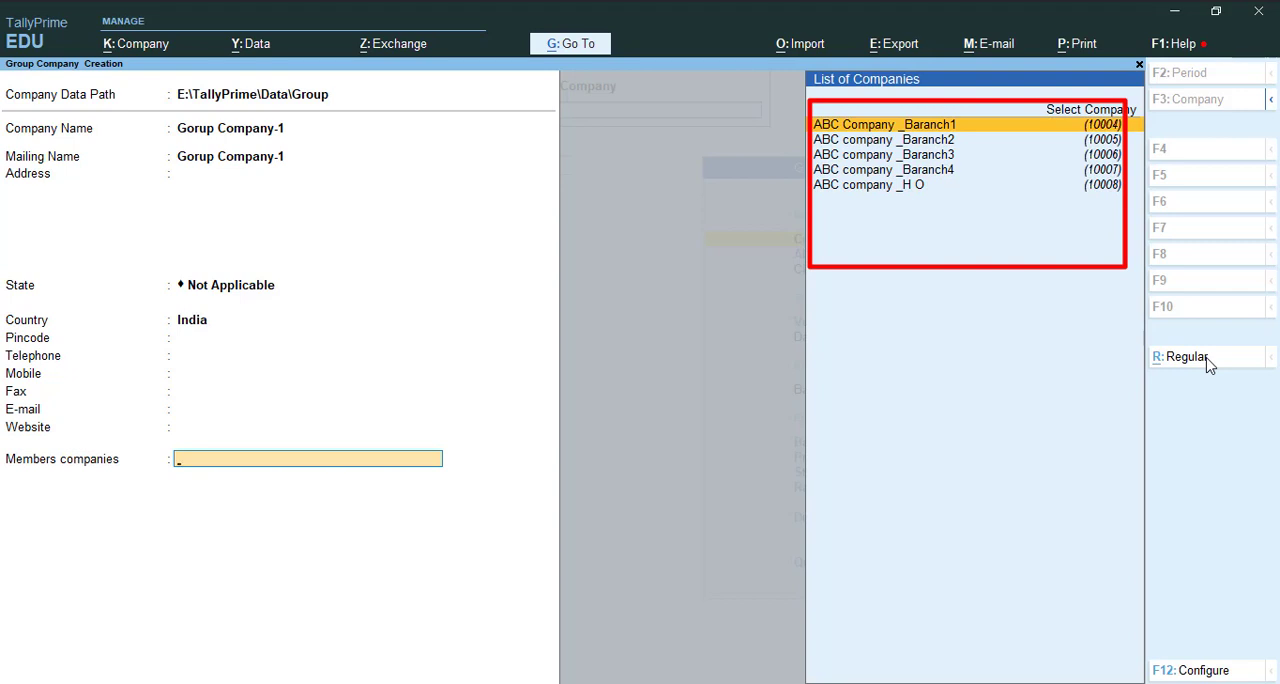
pyautogui.press('Down')
pyautogui.press('Down')
pyautogui.press('Down')
pyautogui.press('Down')
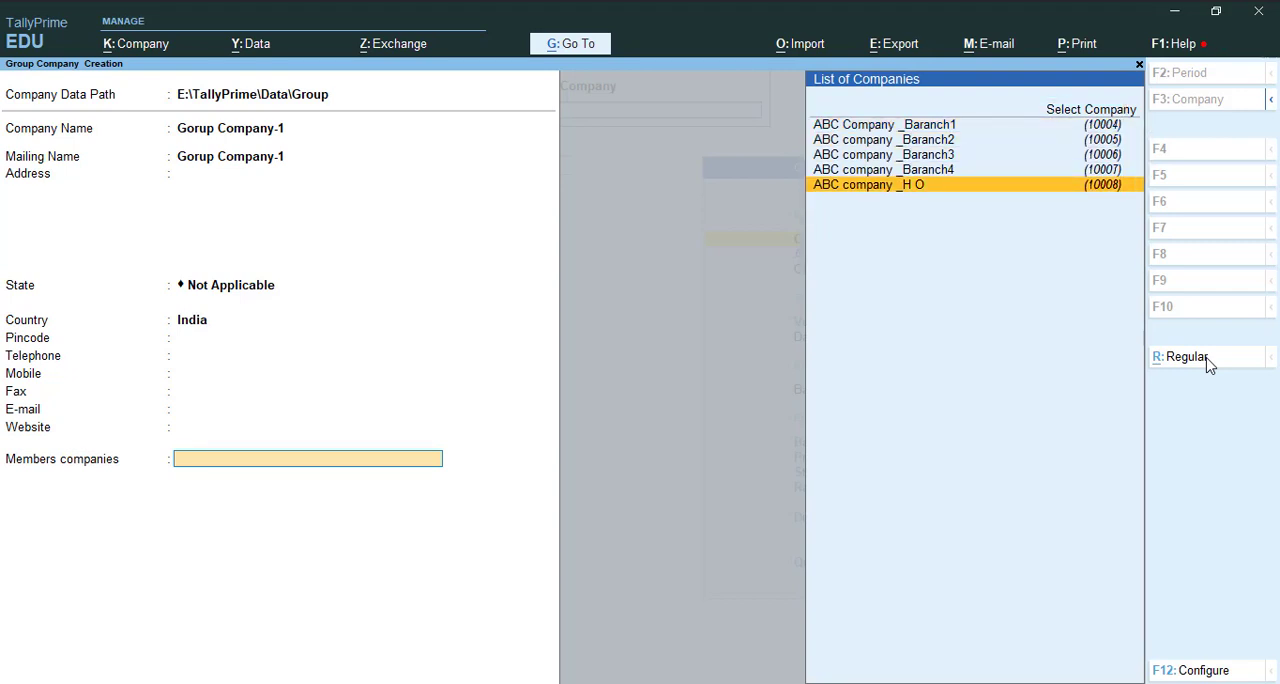
pyautogui.press('Up')
pyautogui.press('Up')
pyautogui.press('Up')
pyautogui.press('Up')
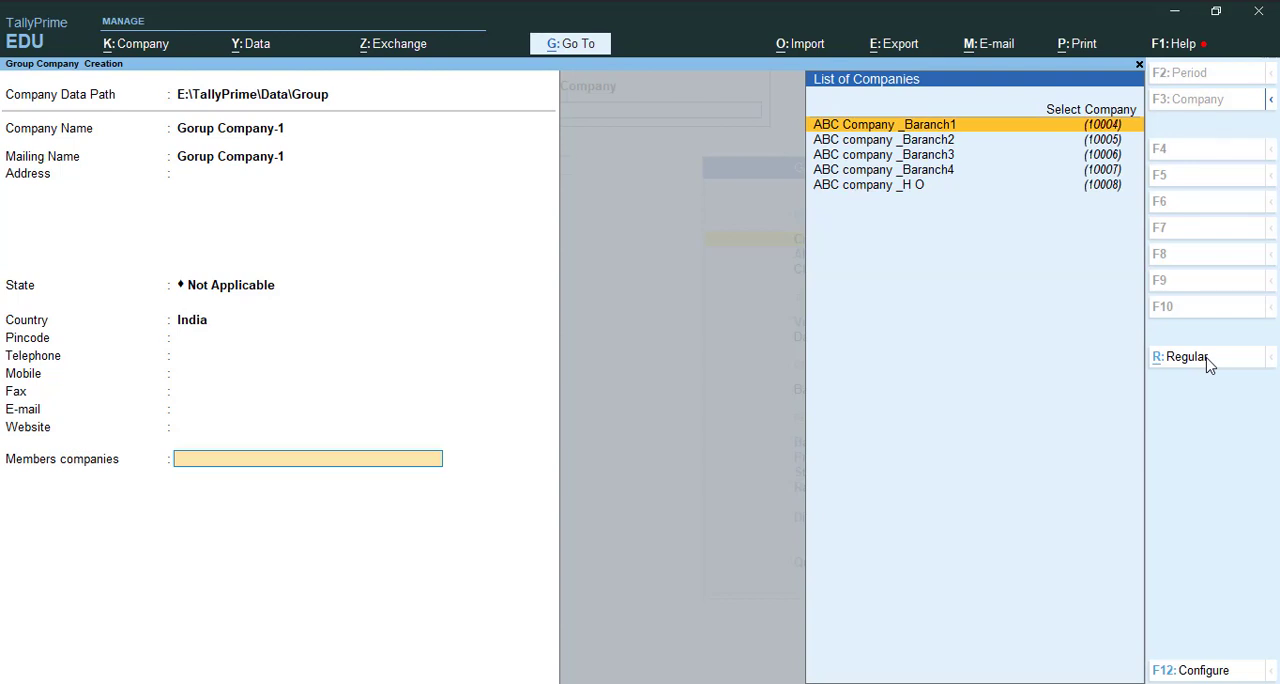
# Add ABC Company _Baranch1, _Baranch2, _Baranch3, _Baranch4 and _H O as member companies, and save the group company
pyautogui.press('Return')
pyautogui.press('Return')
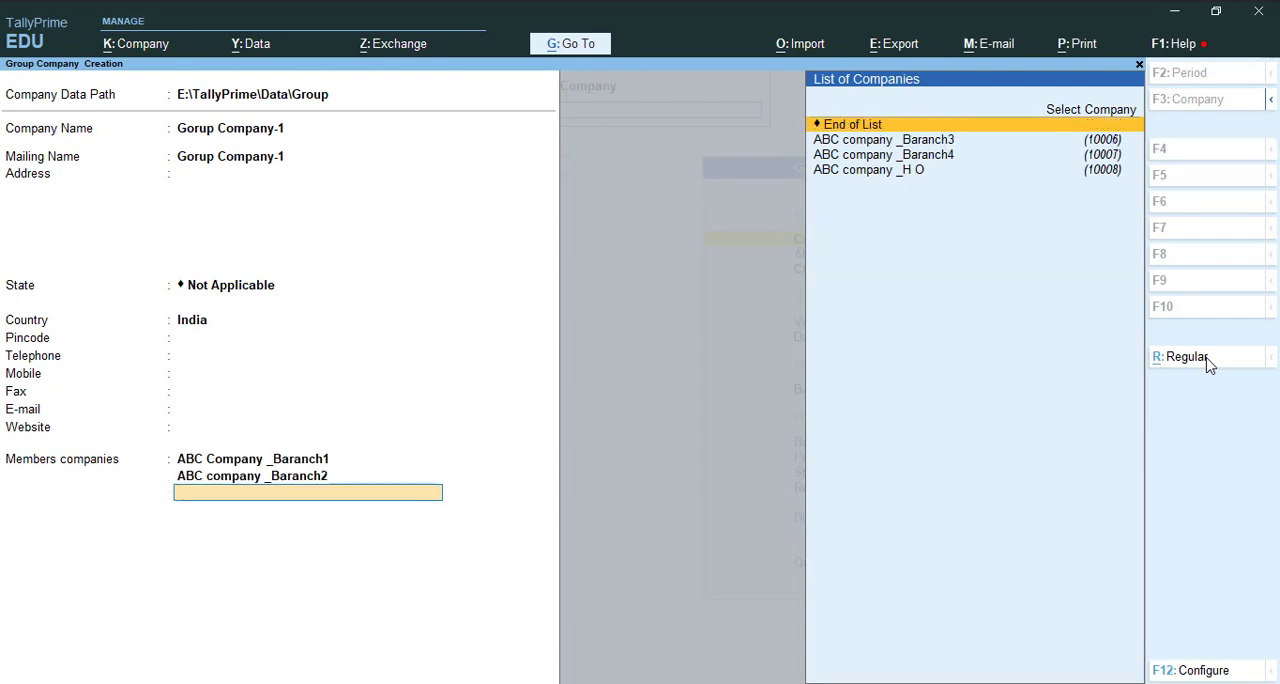
pyautogui.press('Down')
pyautogui.press('Return')
pyautogui.press('Down')
pyautogui.press('Return')
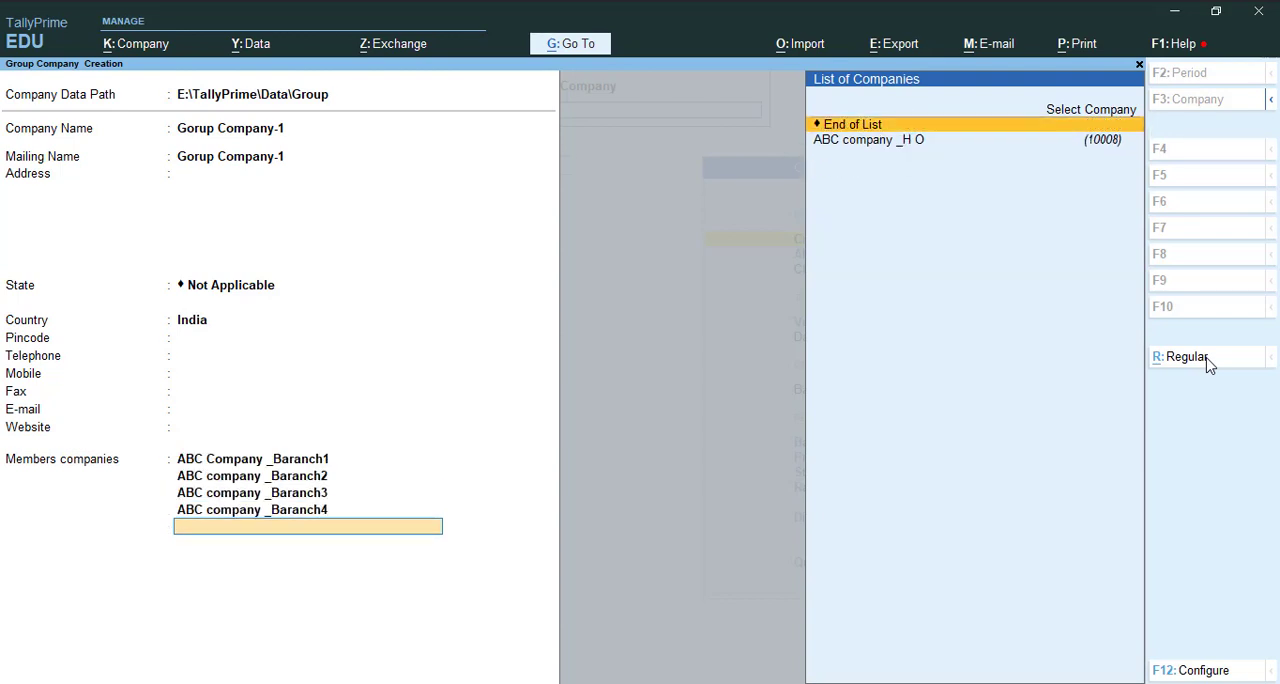
pyautogui.press('Down')
pyautogui.press('Return')
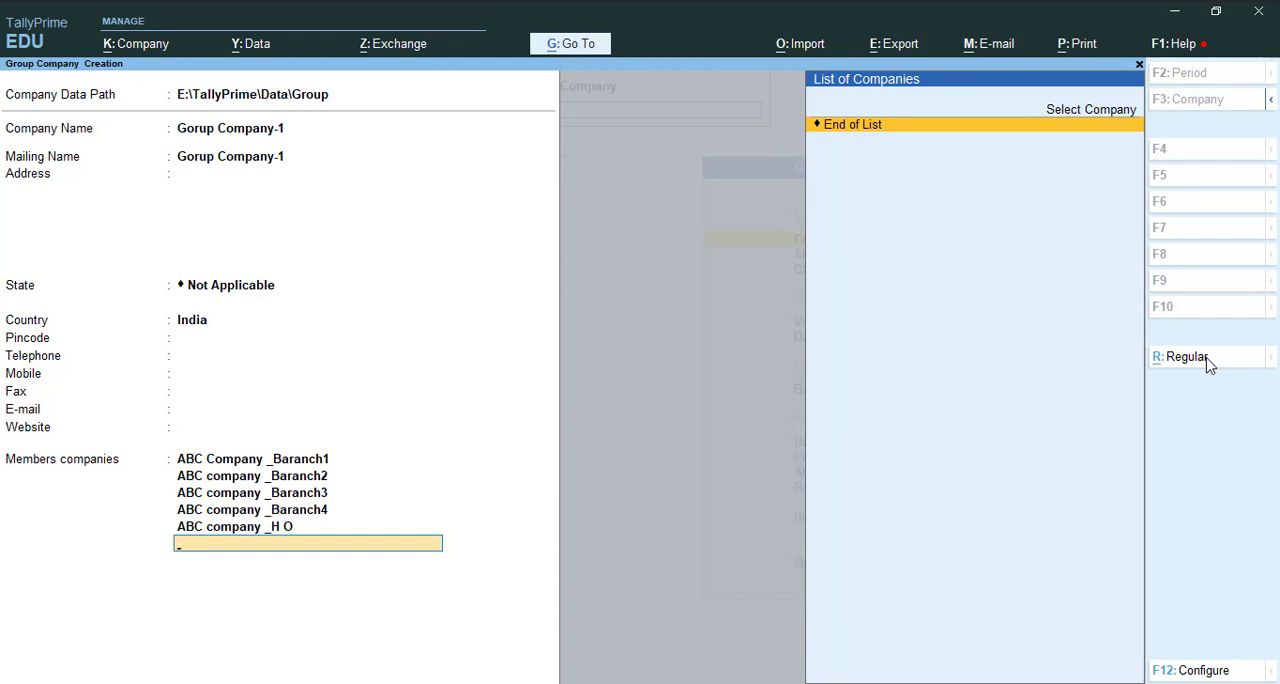
pyautogui.press('Return')
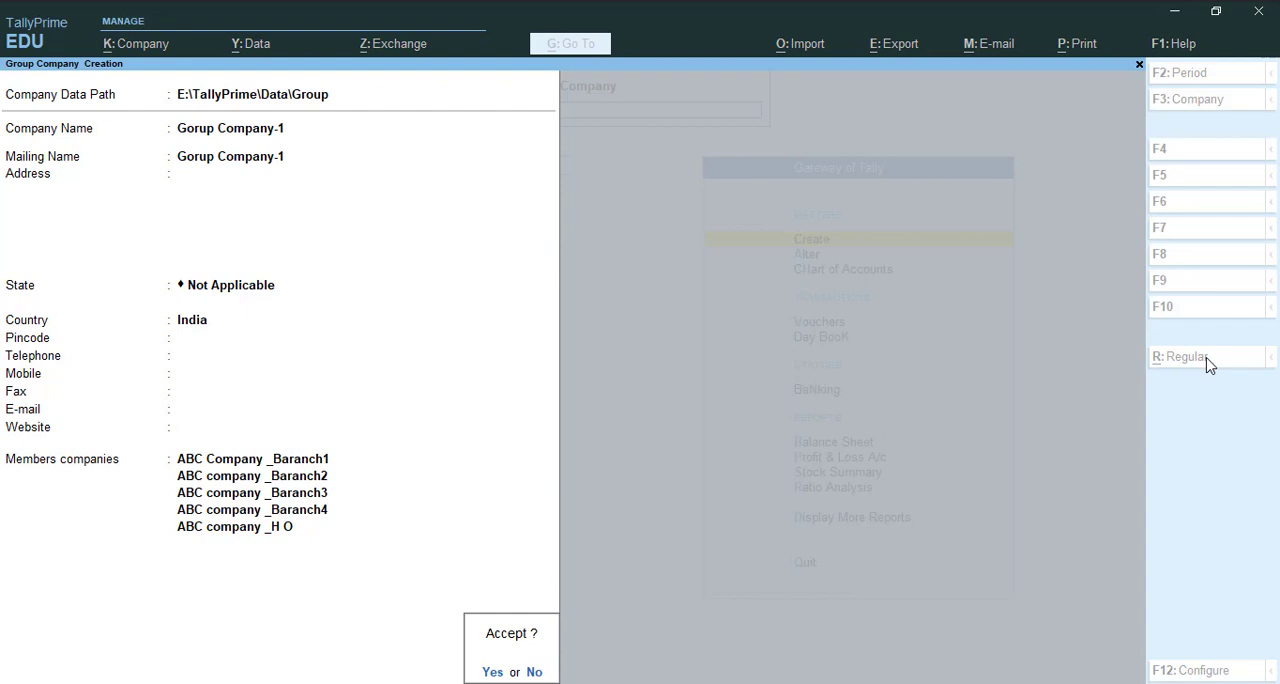
pyautogui.press('Return')
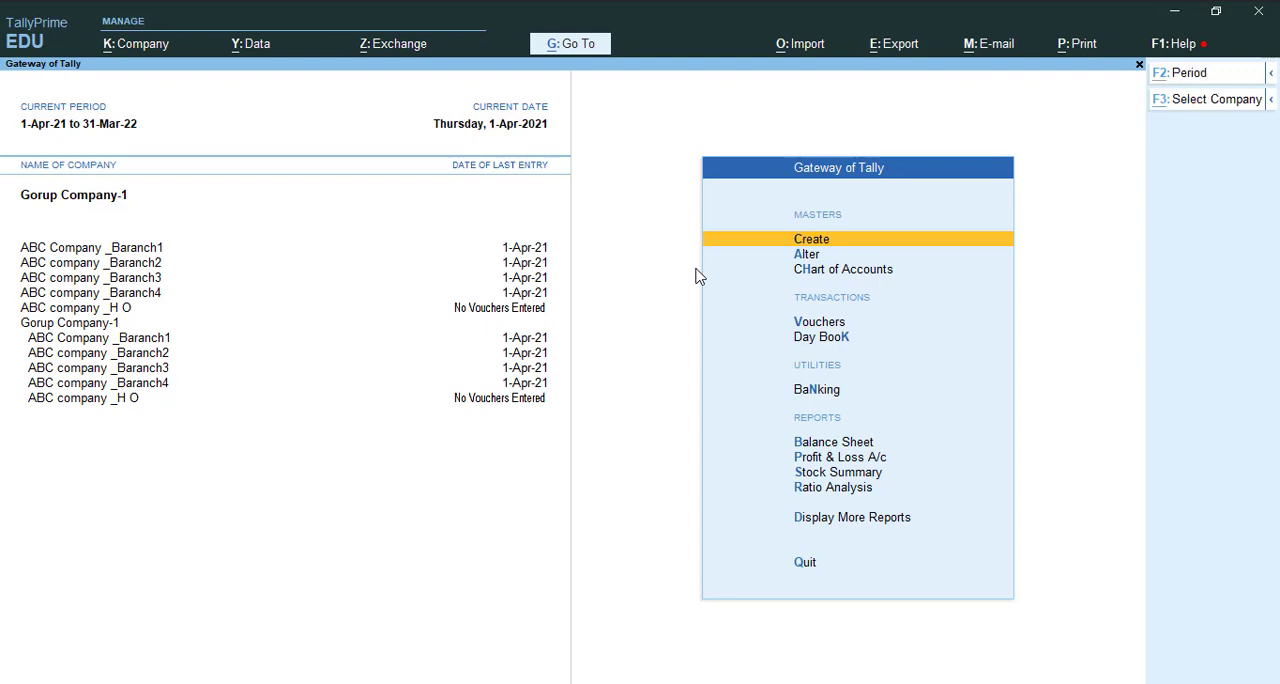
# Shut all the loaded companies, including the ABC branches, the head office and the group company
pyautogui.hotkey('alt', 'F3')
pyautogui.press('y')
pyautogui.press('Return')
pyautogui.hotkey('alt', 'F3')
pyautogui.press('y')
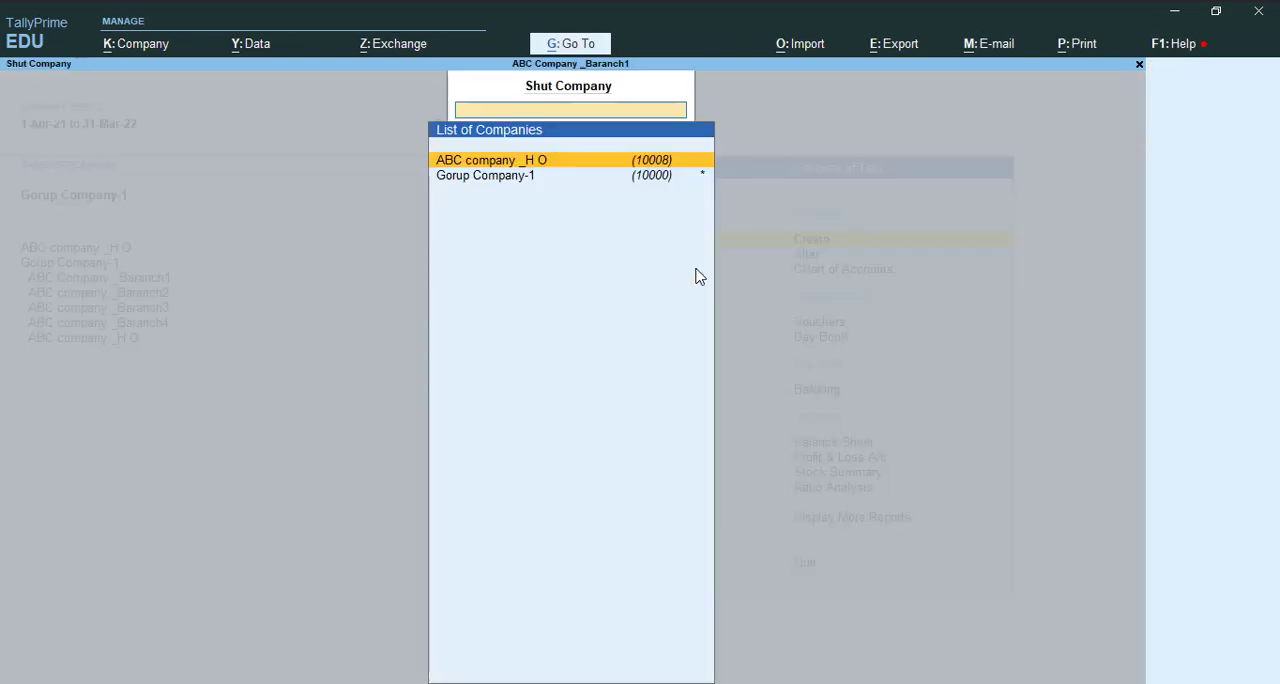
pyautogui.press('Return')
pyautogui.hotkey('alt', 'F3')
pyautogui.press('y')
pyautogui.press('Return')
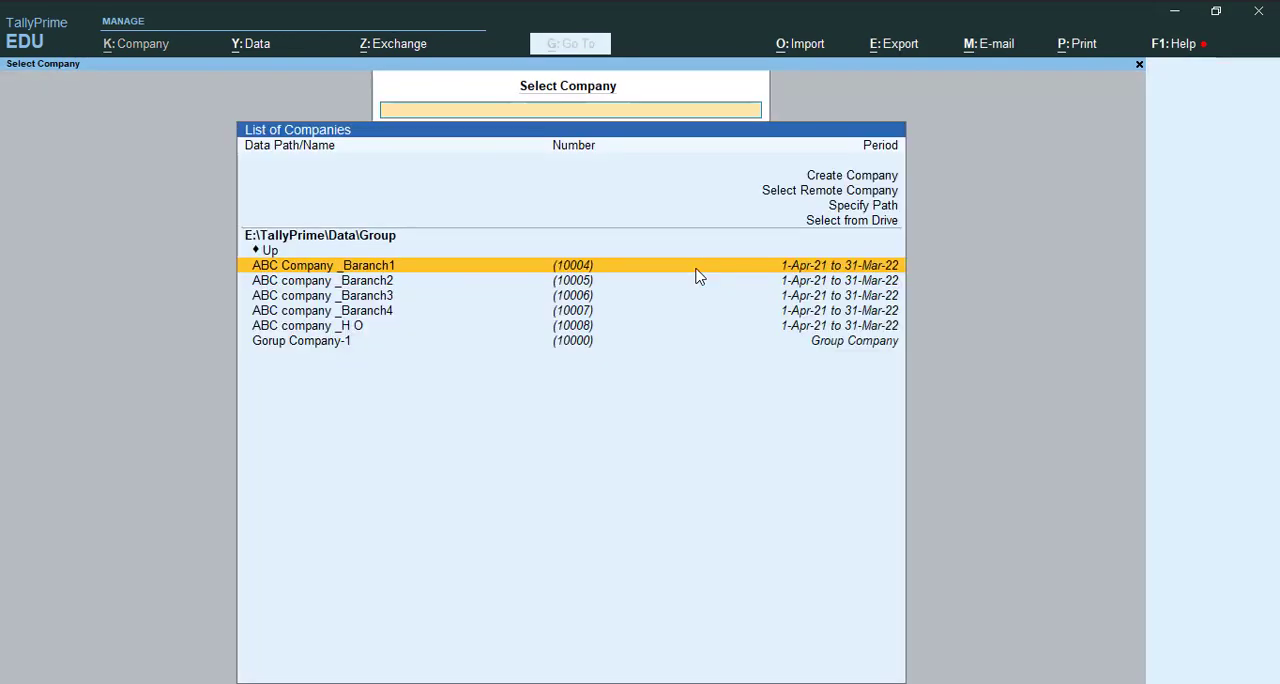
# Load the group company Gorup Company-1 from the E:\TallyPrime\Data\Group data path
pyautogui.press('Down')
pyautogui.press('Down')
pyautogui.press('Down')
pyautogui.press('Down')
pyautogui.press('Down')
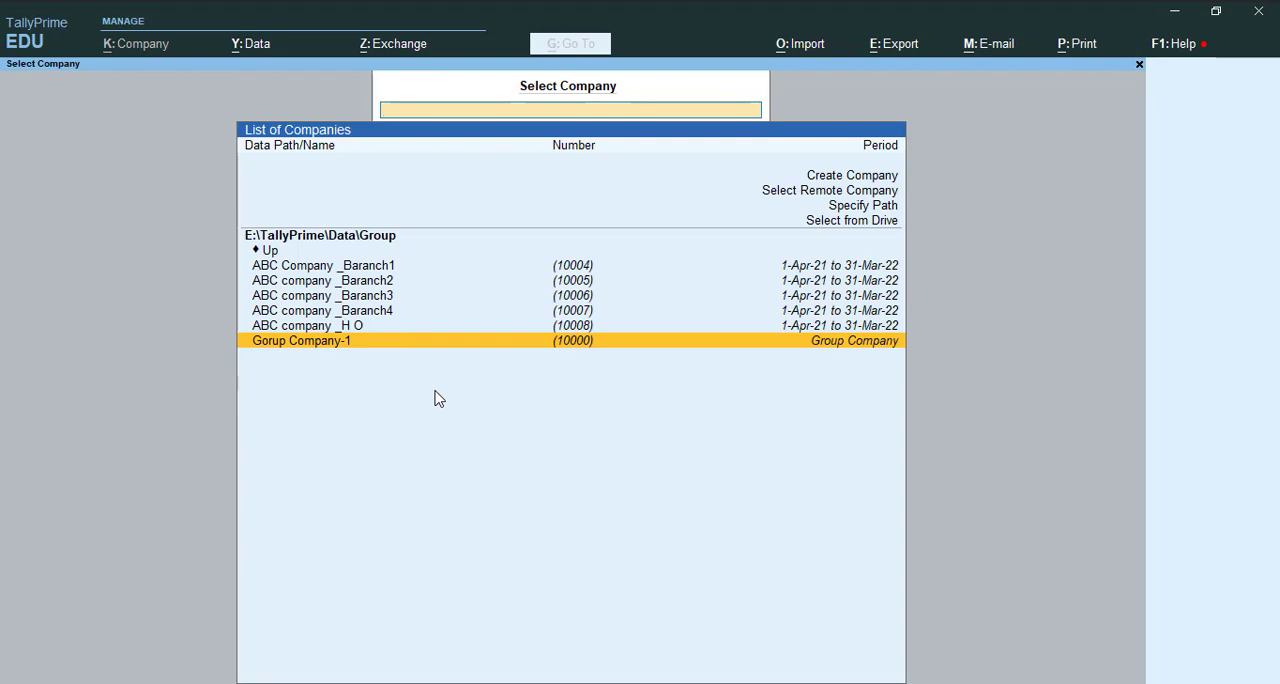
pyautogui.click(404, 316)
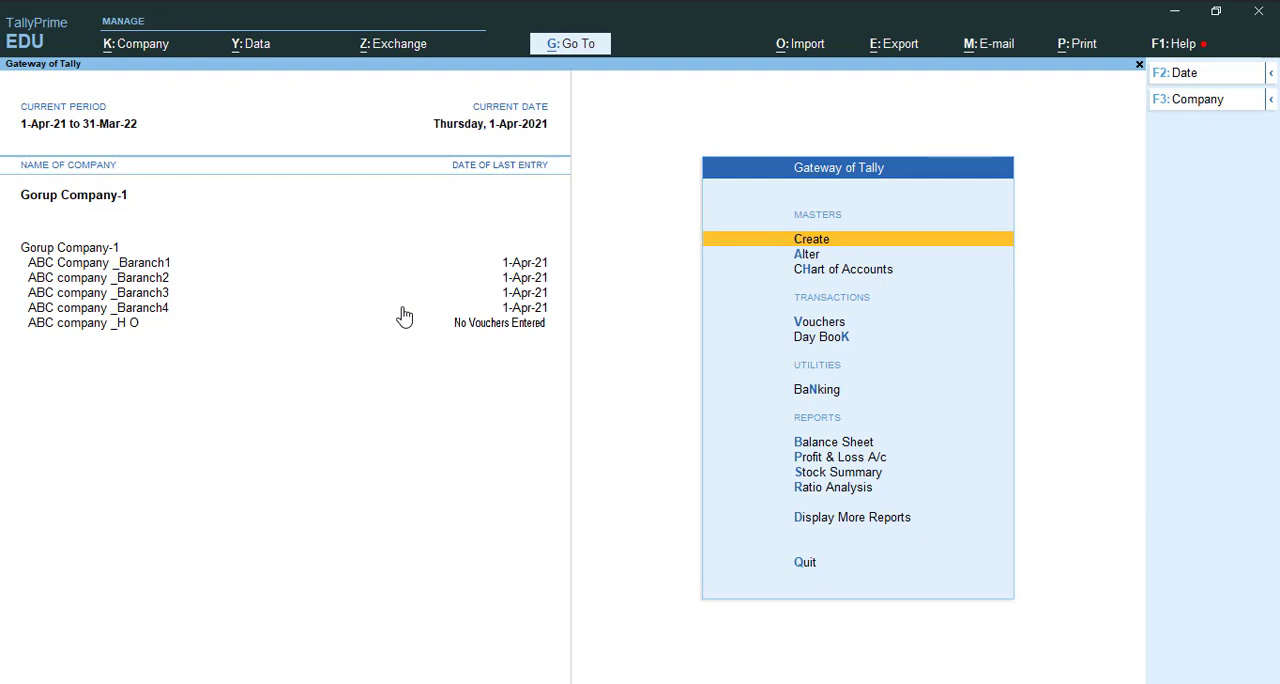
# Open the Profit & Loss A/c of Gorup Company-1 and look through its entries
pyautogui.press('p')
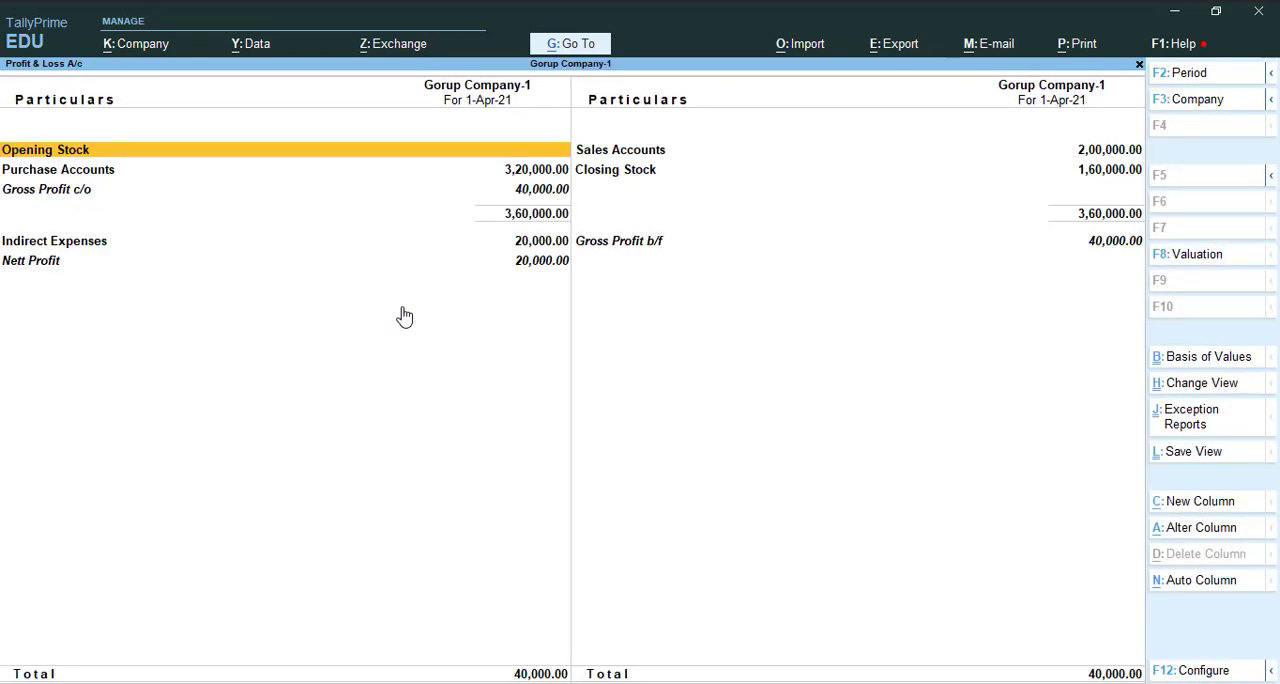
pyautogui.press('Right')
pyautogui.press('Down')
pyautogui.press('Down')
pyautogui.press('Left')
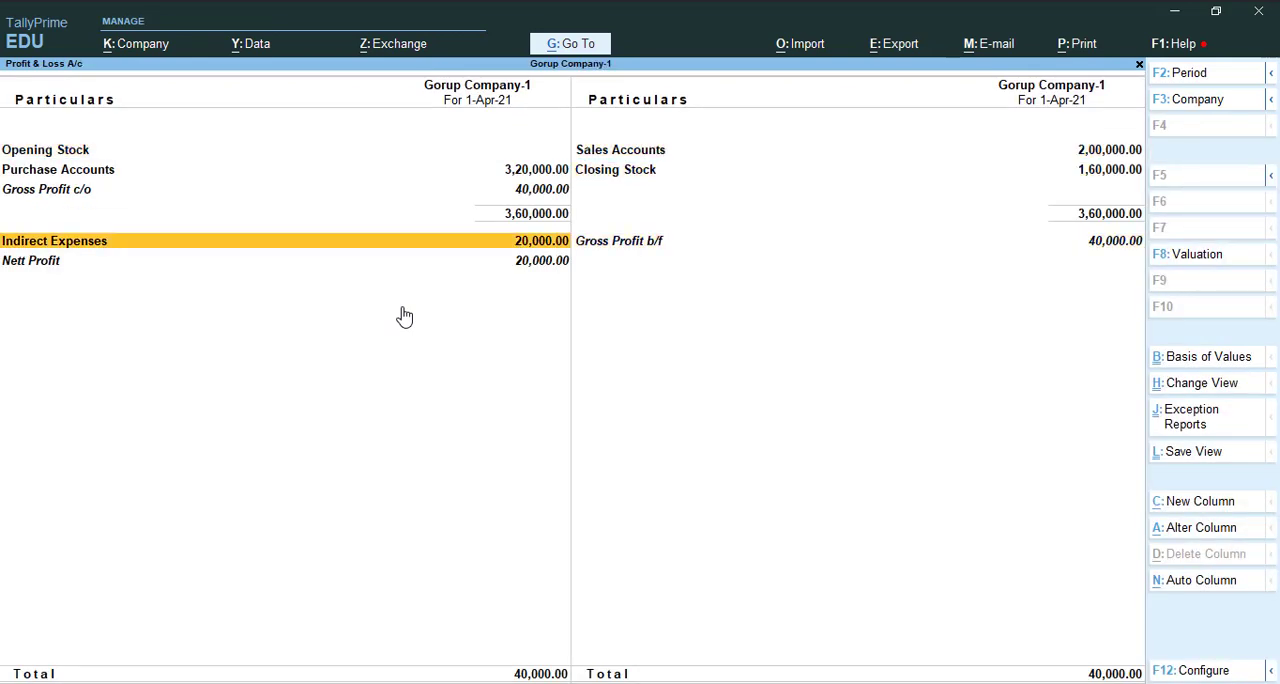
pyautogui.press('Up')
pyautogui.press('Up')
pyautogui.press('Up')
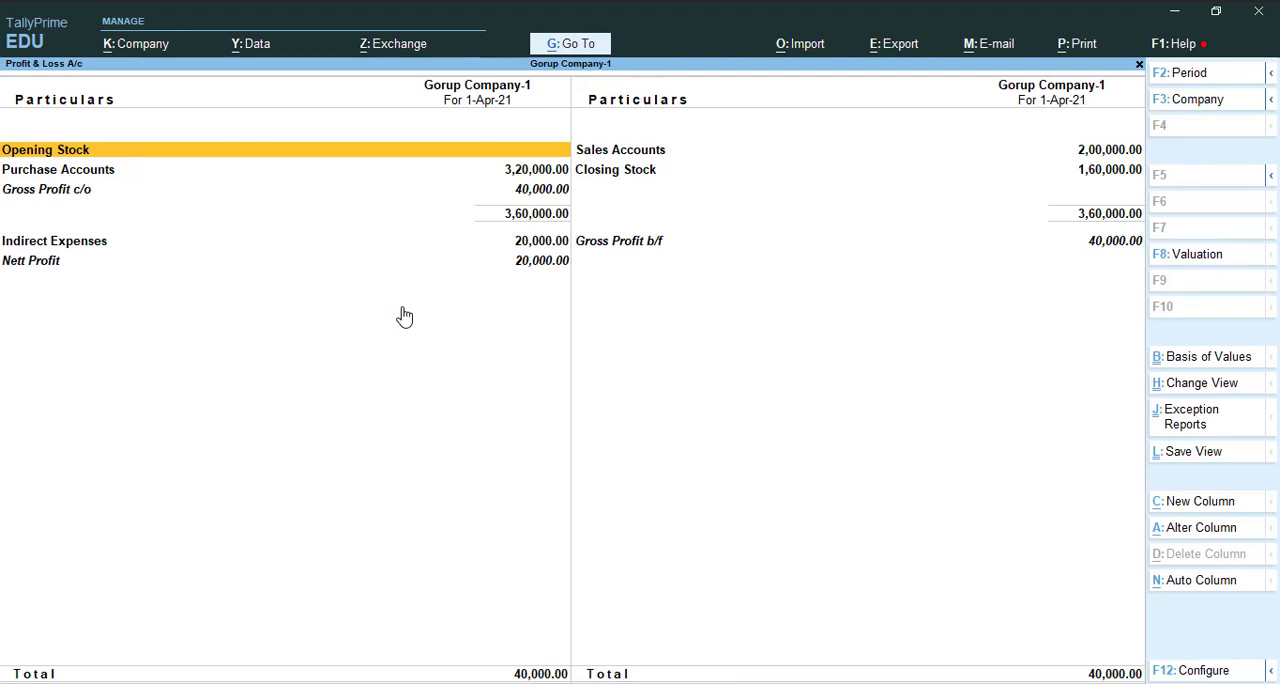
# Add a comparison column for ABC Company _Baranch1 from 1-Apr-21, with Default stock valuation and Actuals values
pyautogui.click(1200, 502)
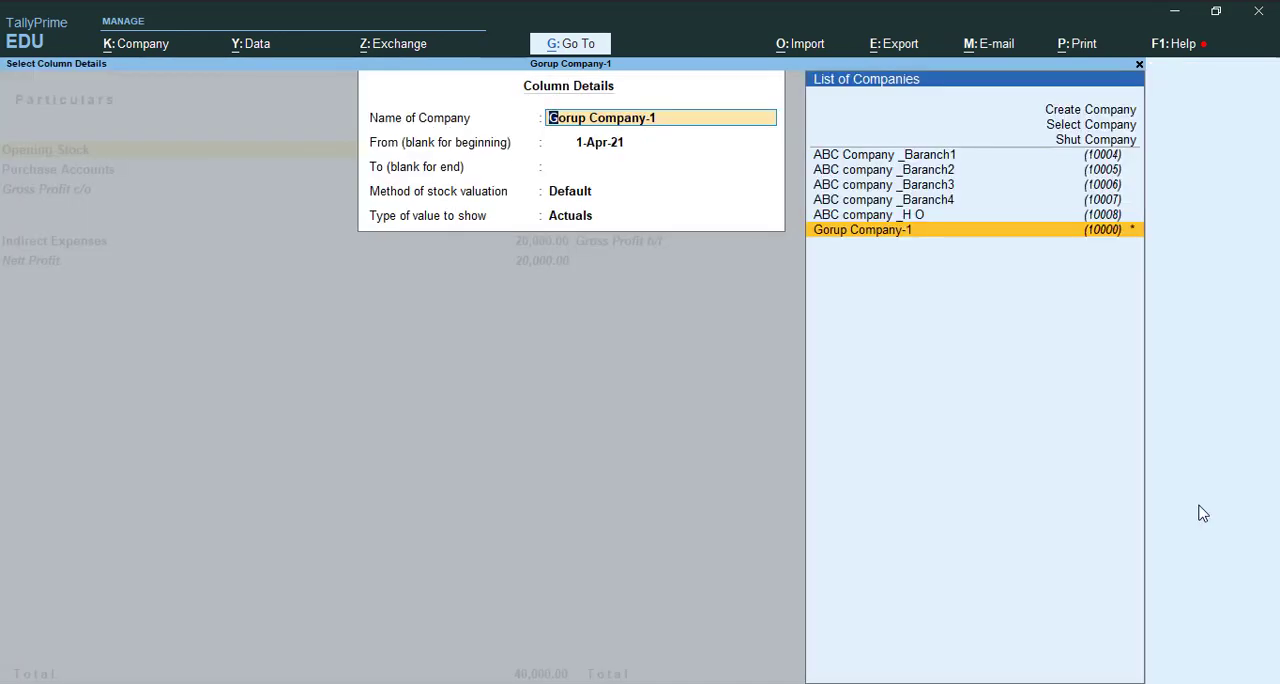
pyautogui.press('Up')
pyautogui.press('Up')
pyautogui.press('Up')
pyautogui.press('Up')
pyautogui.press('Up')
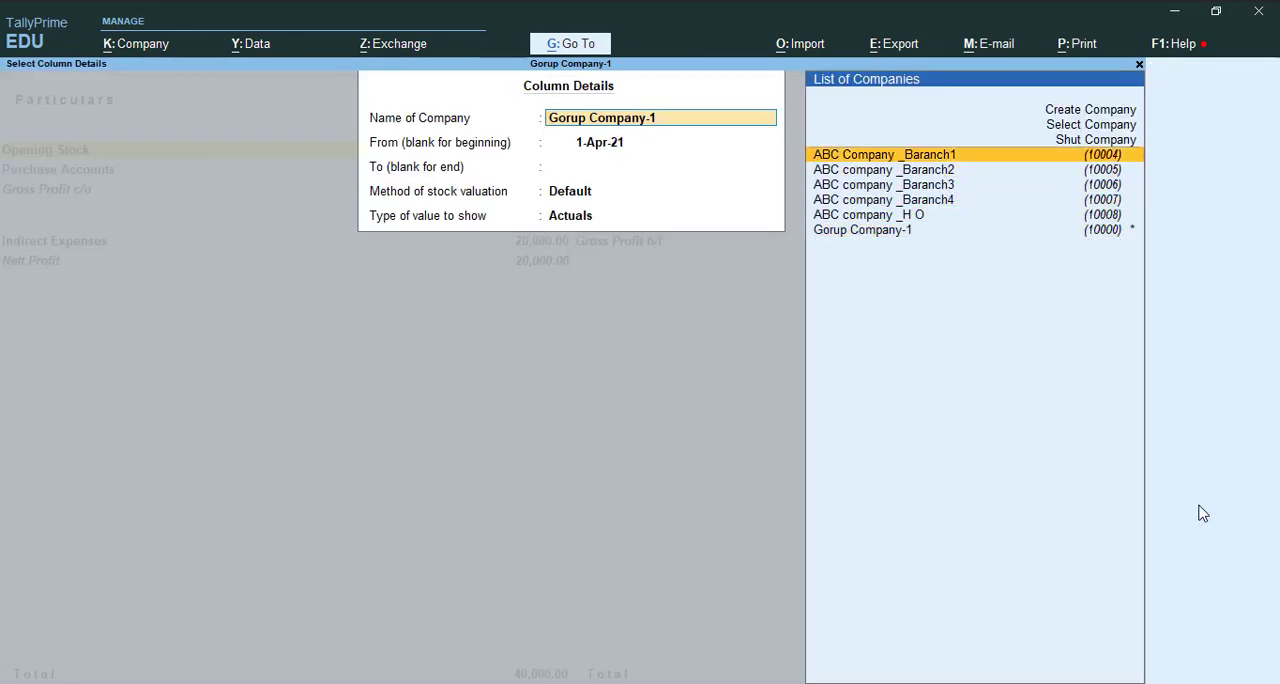
pyautogui.press('Return')
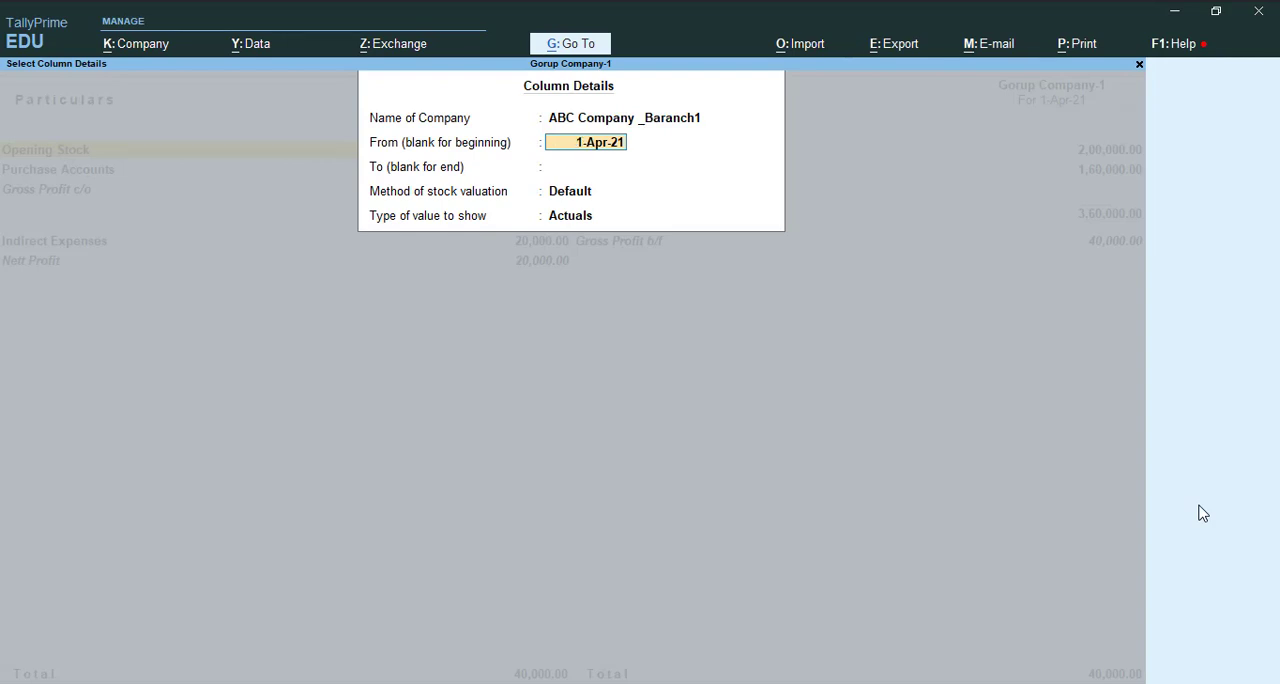
pyautogui.press('Return')
pyautogui.press('Return')
pyautogui.press('Return')
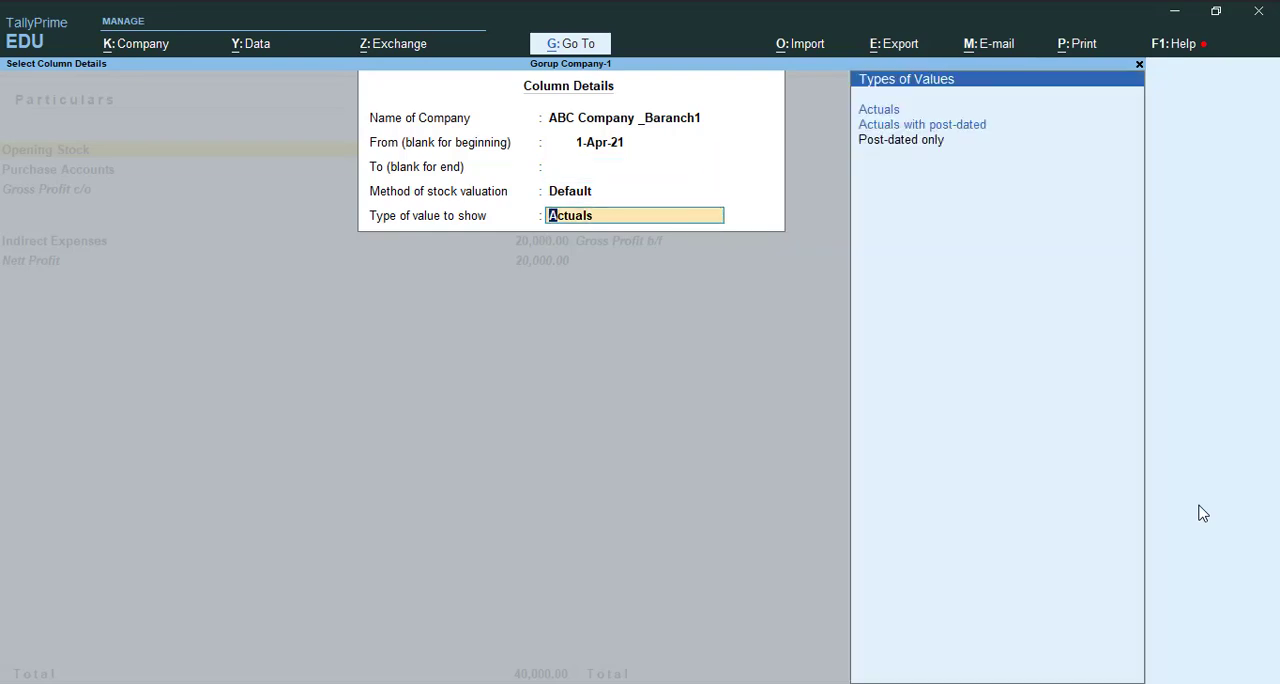
pyautogui.press('Return')
# Add a column for ABC company _Baranch2 from 1-Apr-21, with Default stock valuation and Actuals values
pyautogui.click(1200, 502)
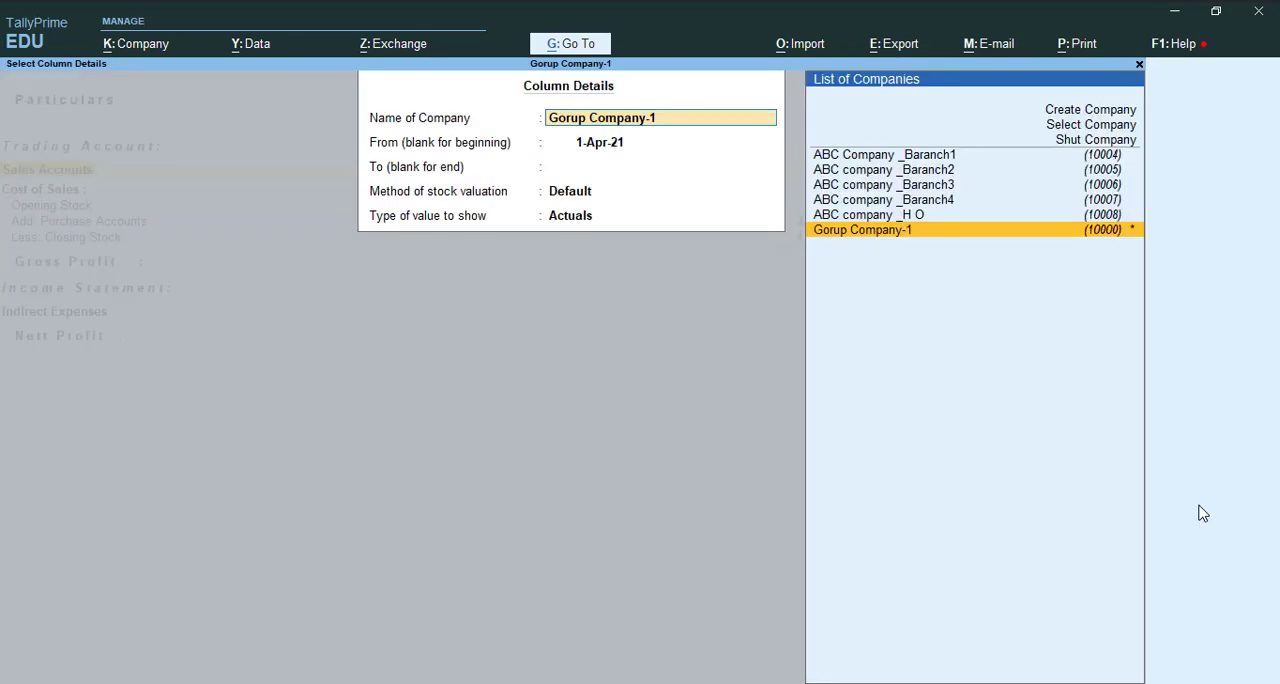
pyautogui.press('Up')
pyautogui.press('Up')
pyautogui.press('Up')
pyautogui.press('Up')
pyautogui.press('Return')
pyautogui.press('Return')
pyautogui.press('Return')
pyautogui.press('Return')
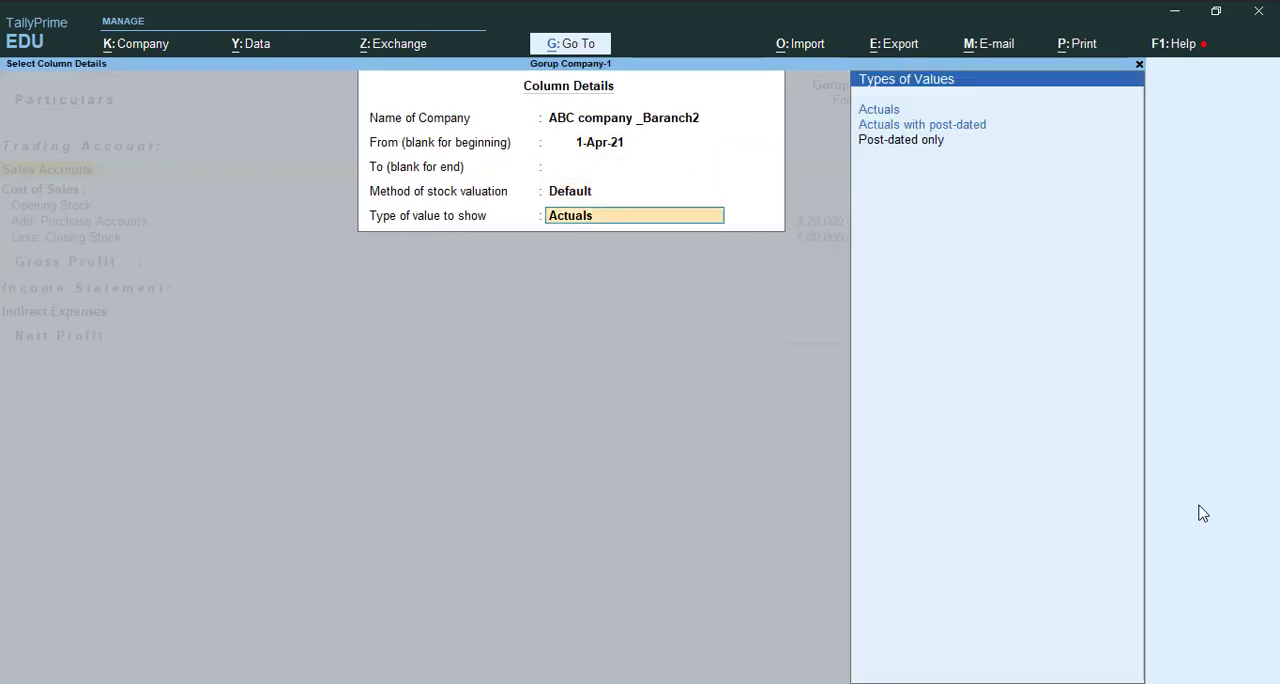
pyautogui.press('Return')
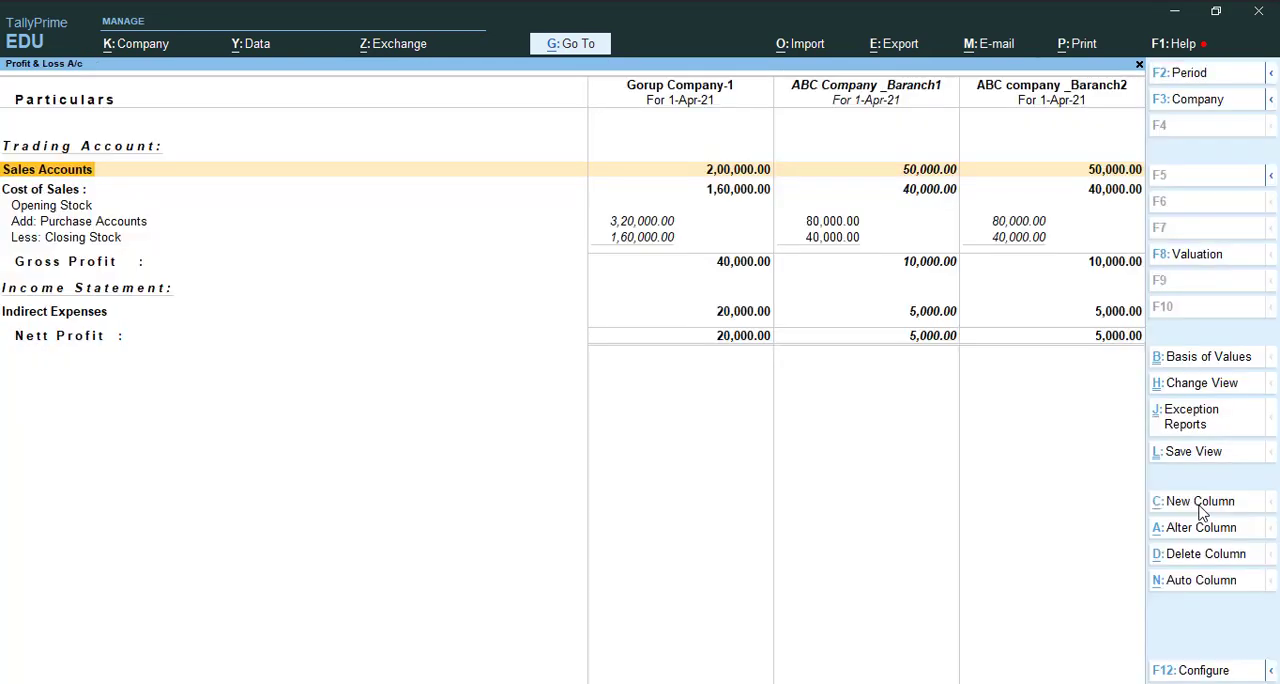
# Add a column for ABC company _Baranch3 to the Profit & Loss report, keeping the default column details
pyautogui.click(1203, 510)
pyautogui.press('Up')
pyautogui.press('Up')
pyautogui.press('Up')
pyautogui.press('Return')
pyautogui.press('Return')
pyautogui.press('Return')
pyautogui.press('Return')
pyautogui.press('Return')
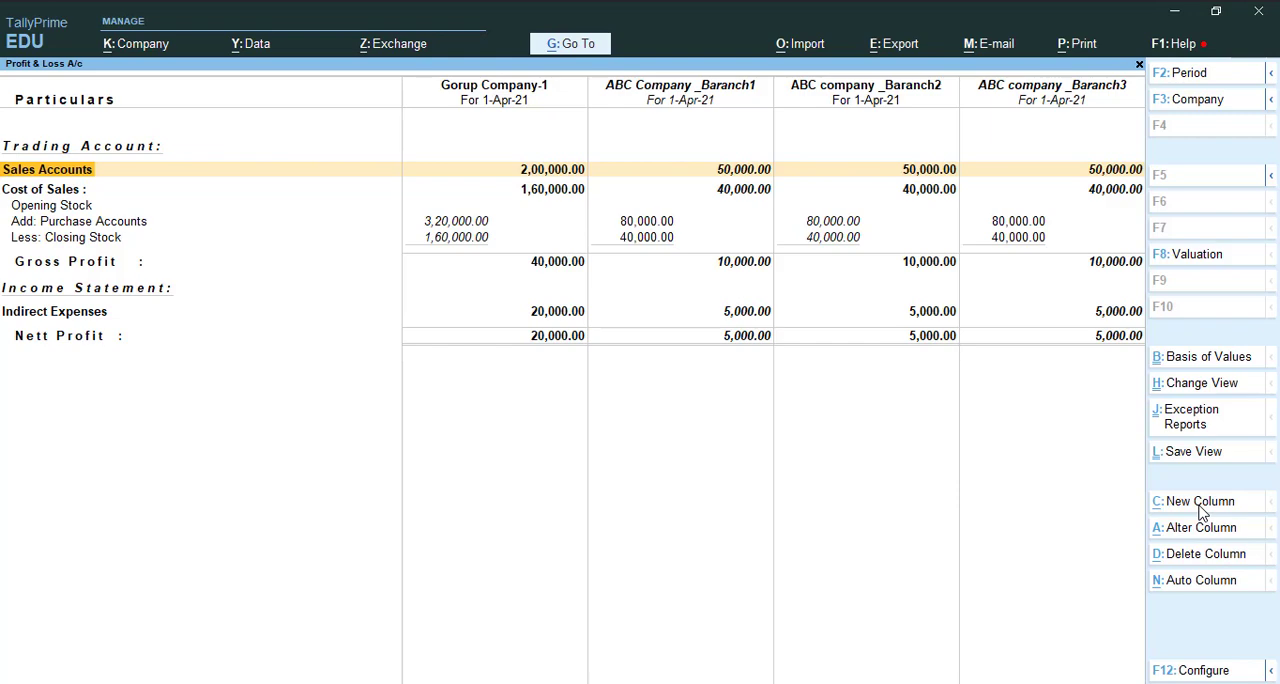
# Add a column for ABC company _Baranch4 from 1-Apr-21, with Default stock valuation and Actuals values
pyautogui.click(1203, 502)
pyautogui.press('Up')
pyautogui.press('Up')
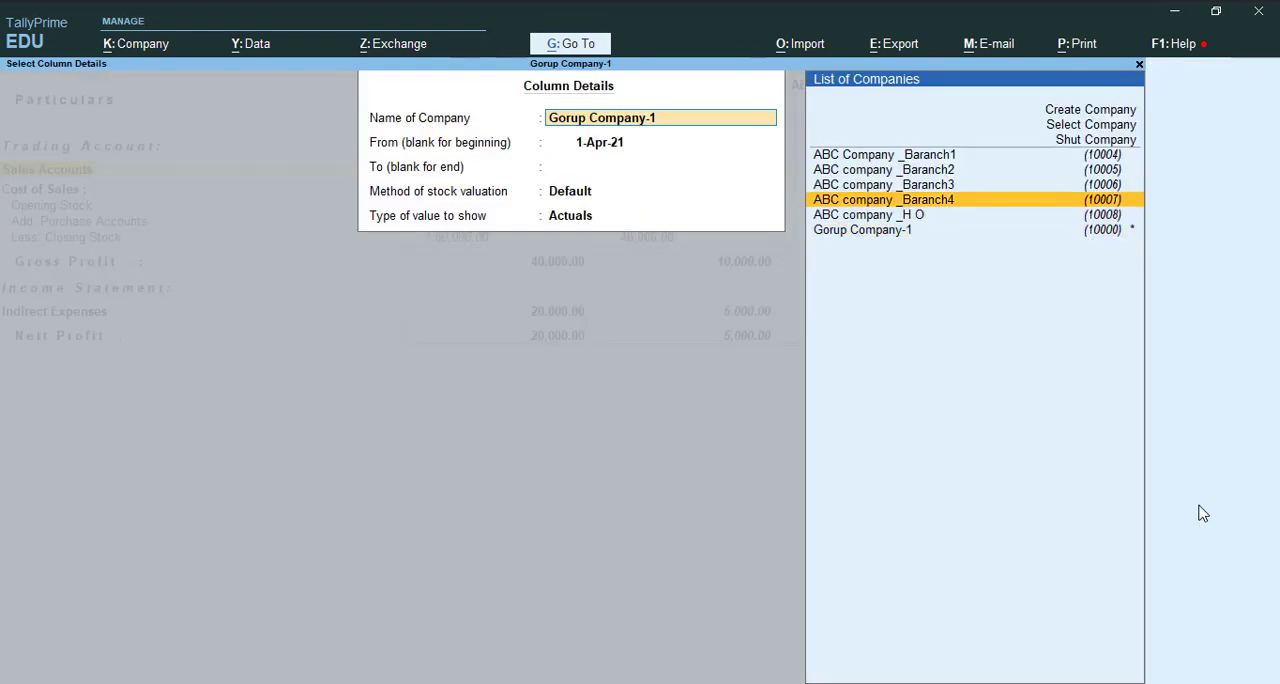
pyautogui.press('Return')
pyautogui.press('Return')
pyautogui.press('Return')
# Add a column for the head office, ABC company _H O, from 1-Apr-21, keeping Default valuation and Actuals
pyautogui.press('Return')
pyautogui.press('Return')
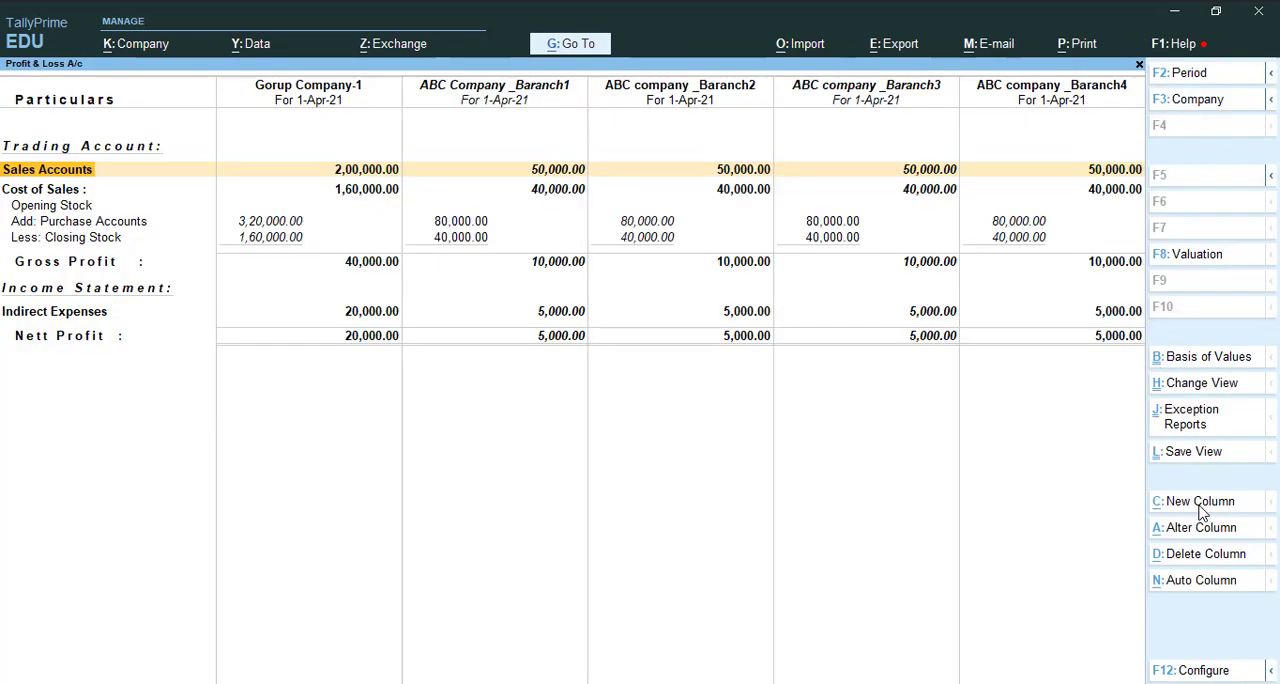
pyautogui.click(1203, 514)
pyautogui.press('Up')
pyautogui.press('Return')
pyautogui.press('Return')
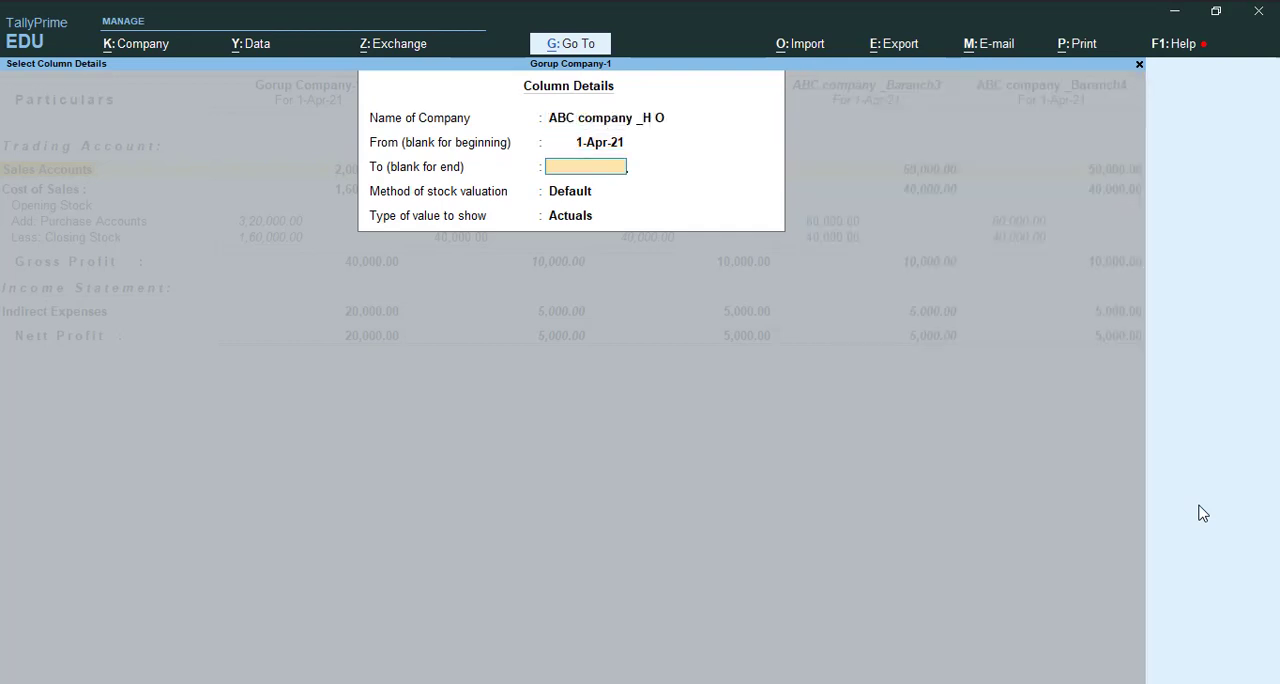
pyautogui.press('Return')
pyautogui.press('Return')
pyautogui.press('Return')
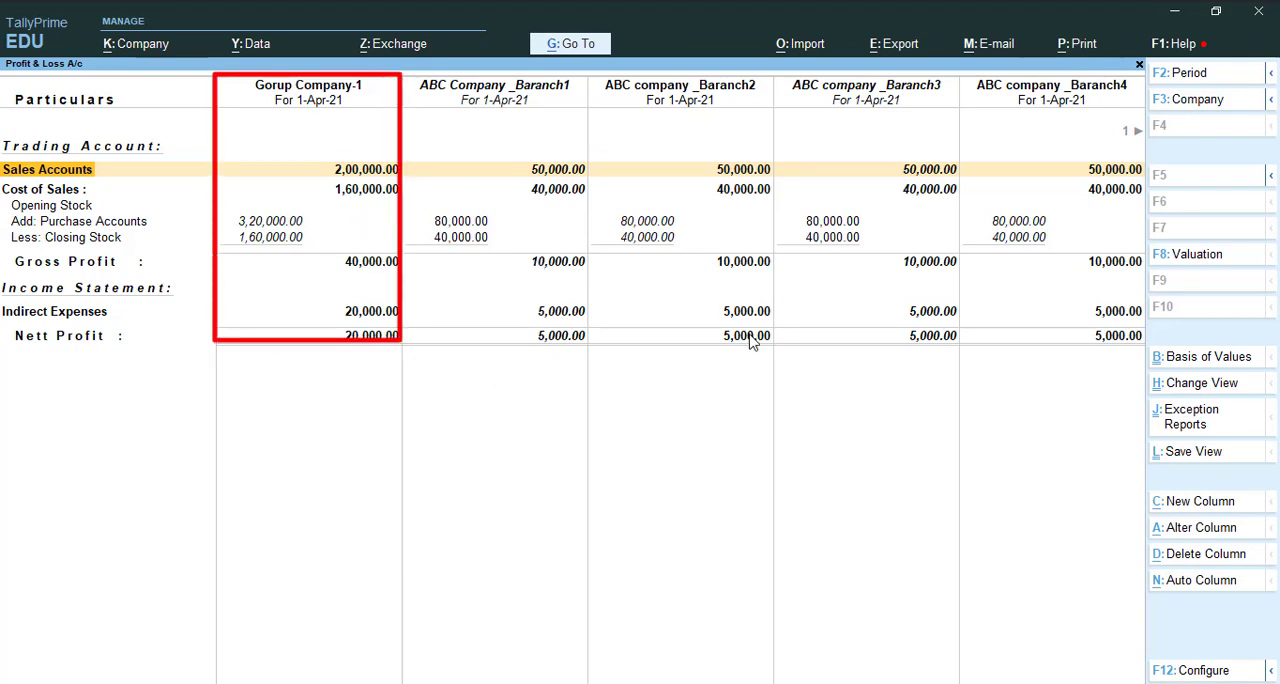
# Look across all the company columns as far as ABC company _H O and return to the Gorup Company-1 column
pyautogui.press('Right')
pyautogui.press('Right')
pyautogui.press('Right')
pyautogui.press('Right')
pyautogui.press('Right')
pyautogui.press('Right')
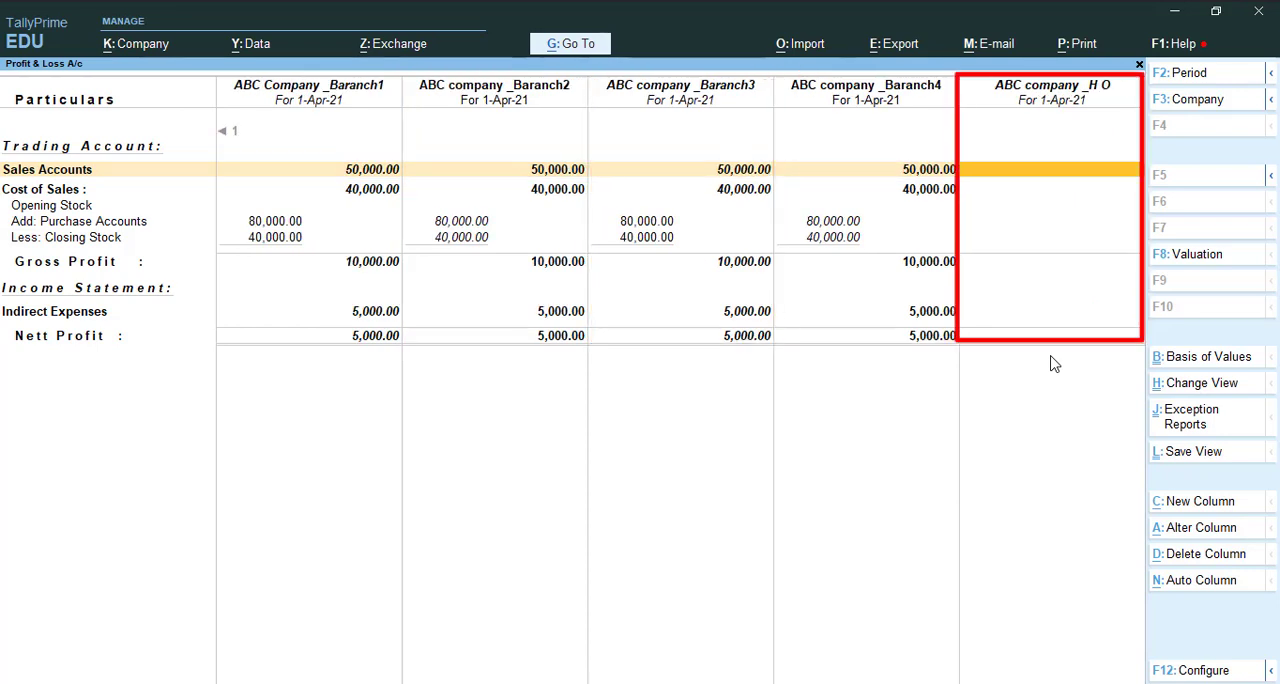
pyautogui.press('Left')
pyautogui.press('Left')
pyautogui.press('Left')
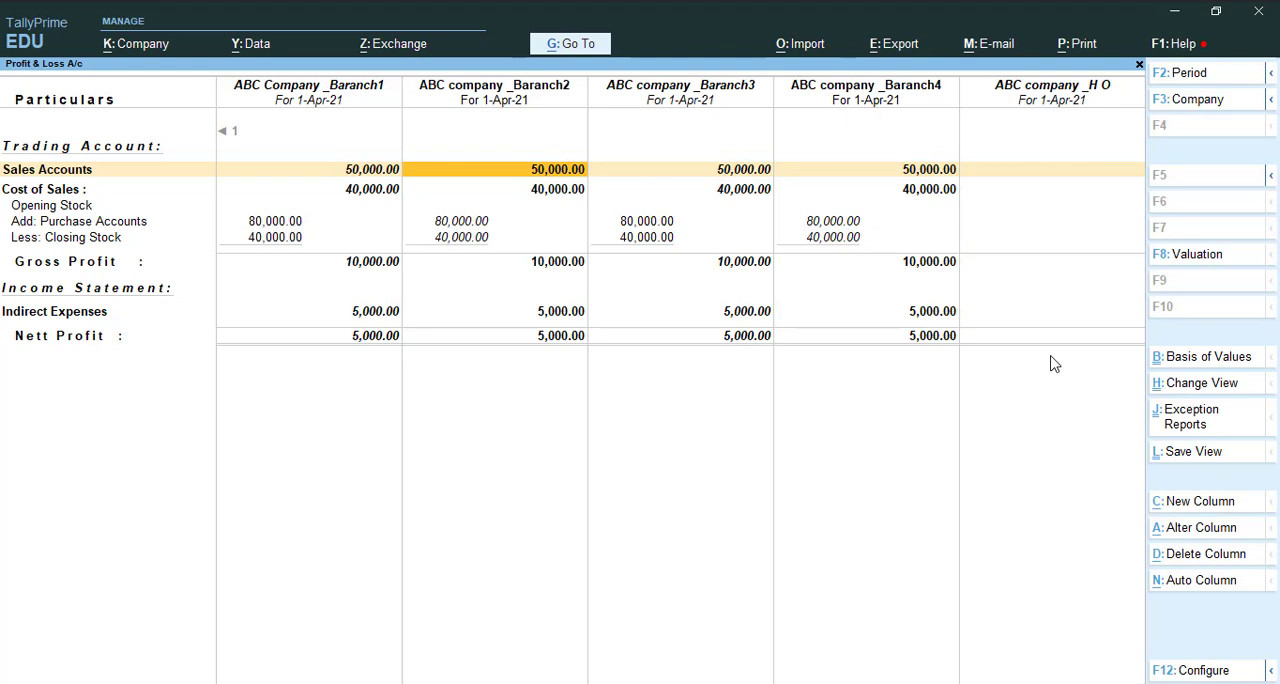
pyautogui.press('Left')
pyautogui.press('Left')
pyautogui.press('Left')
pyautogui.press('Right')
pyautogui.press('Right')
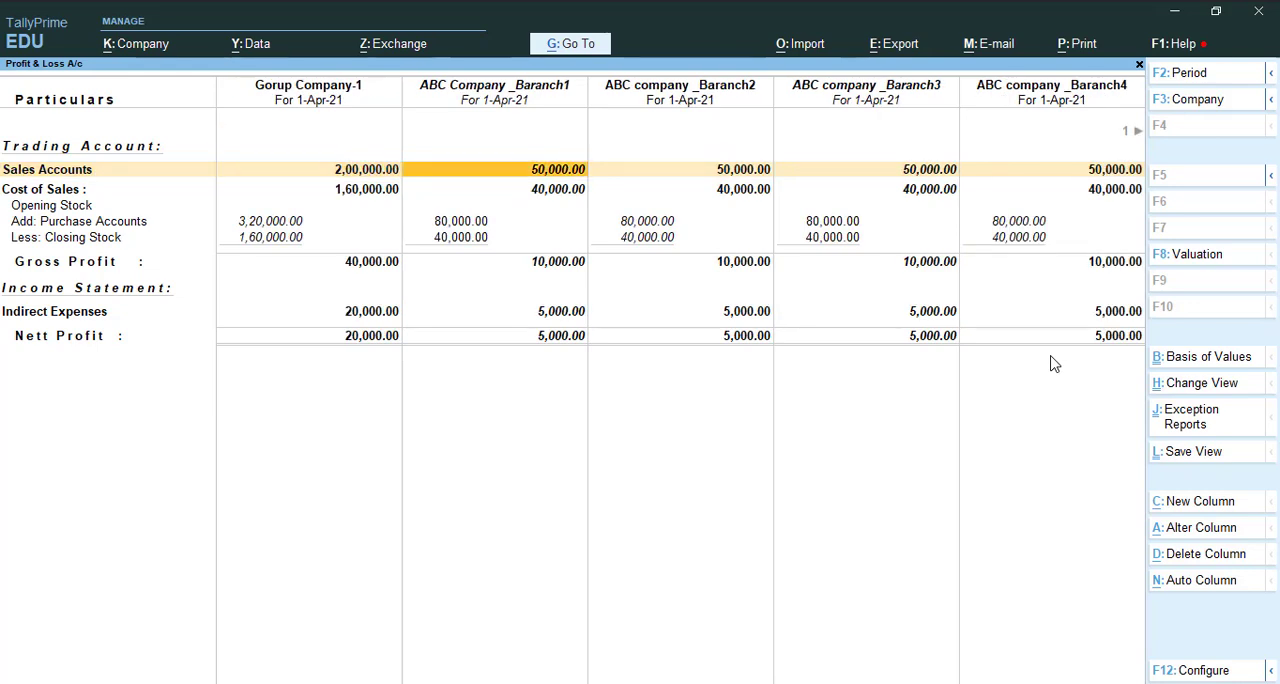
pyautogui.press('Left')
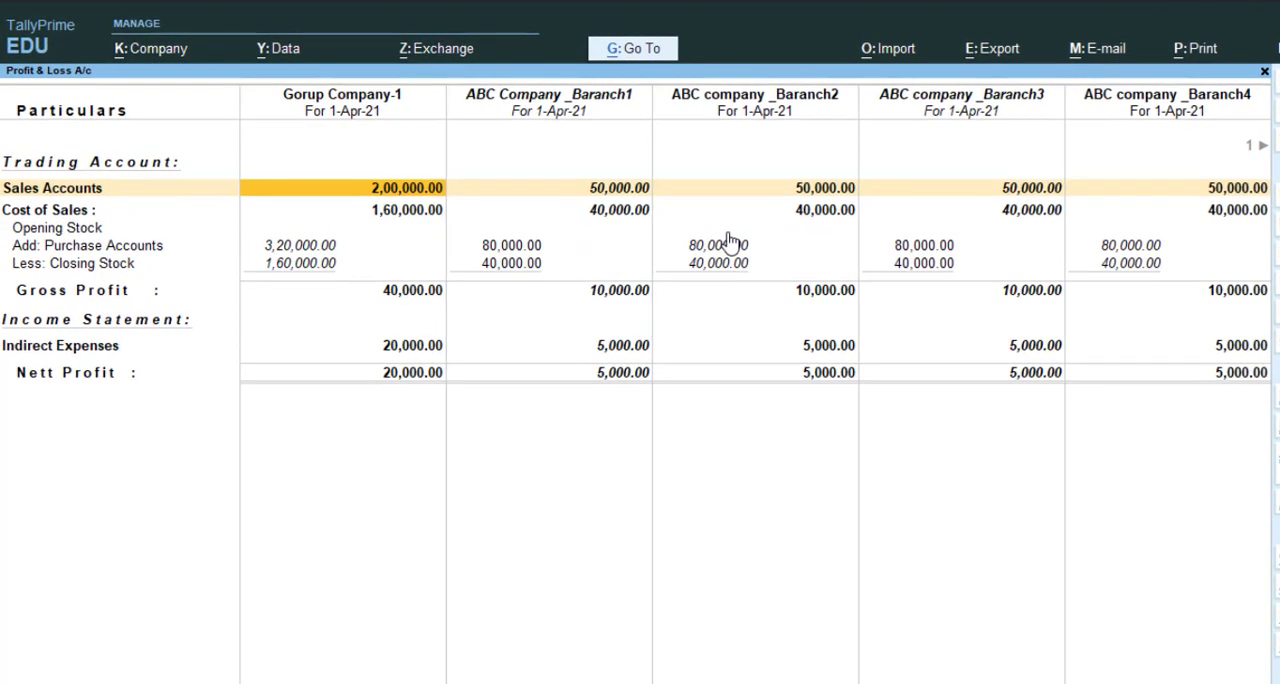
# Compare the Sales Accounts figure of Gorup Company-1 with those of each branch and the head office
pyautogui.click(620, 190)
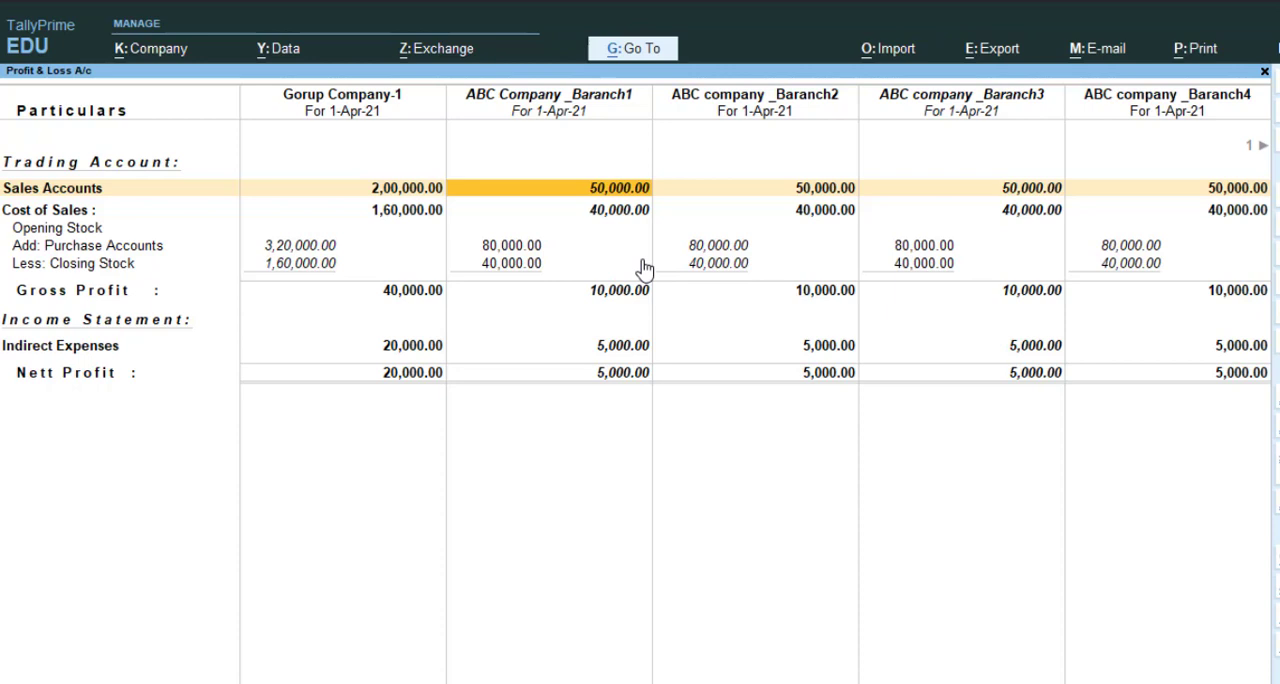
pyautogui.press('Left')
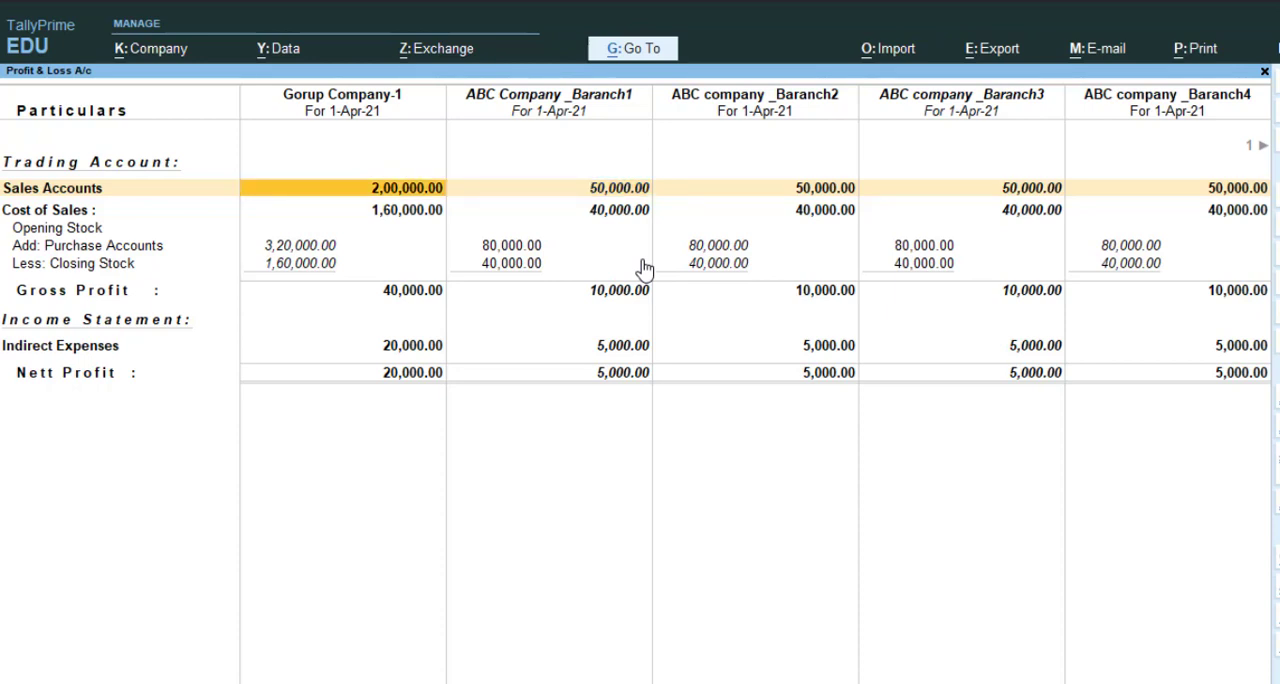
pyautogui.press('Right')
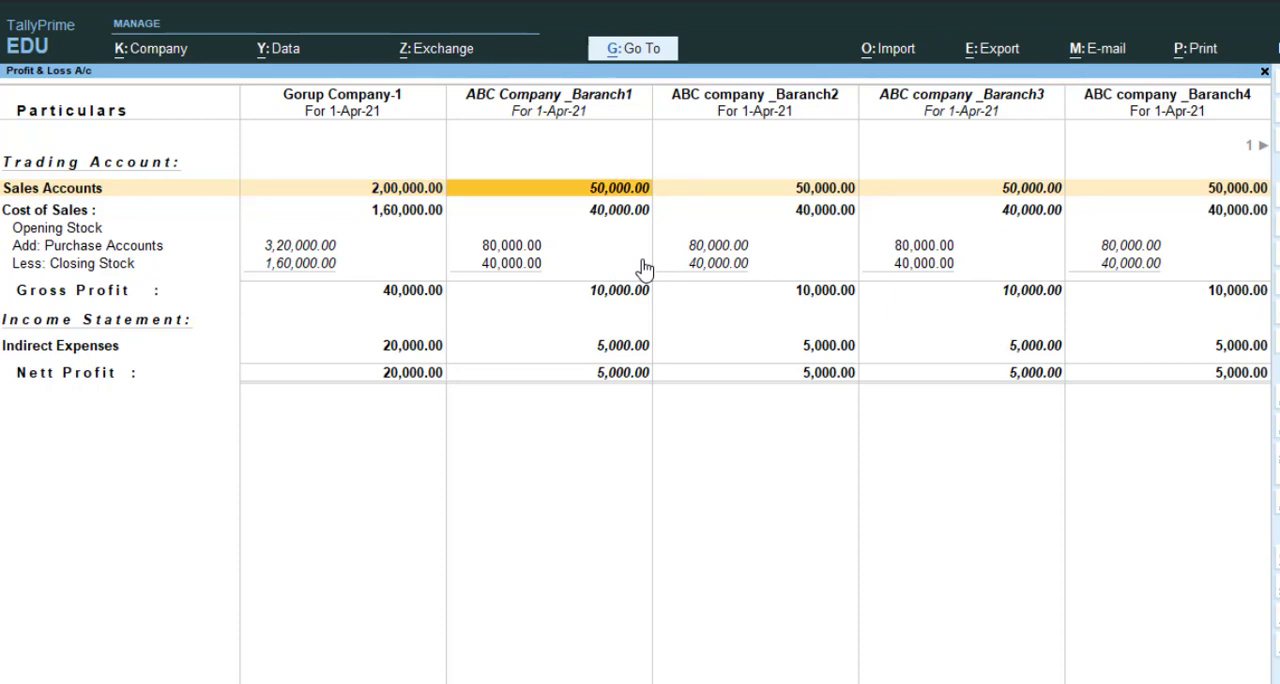
pyautogui.press('Right')
pyautogui.press('Right')
pyautogui.press('Right')
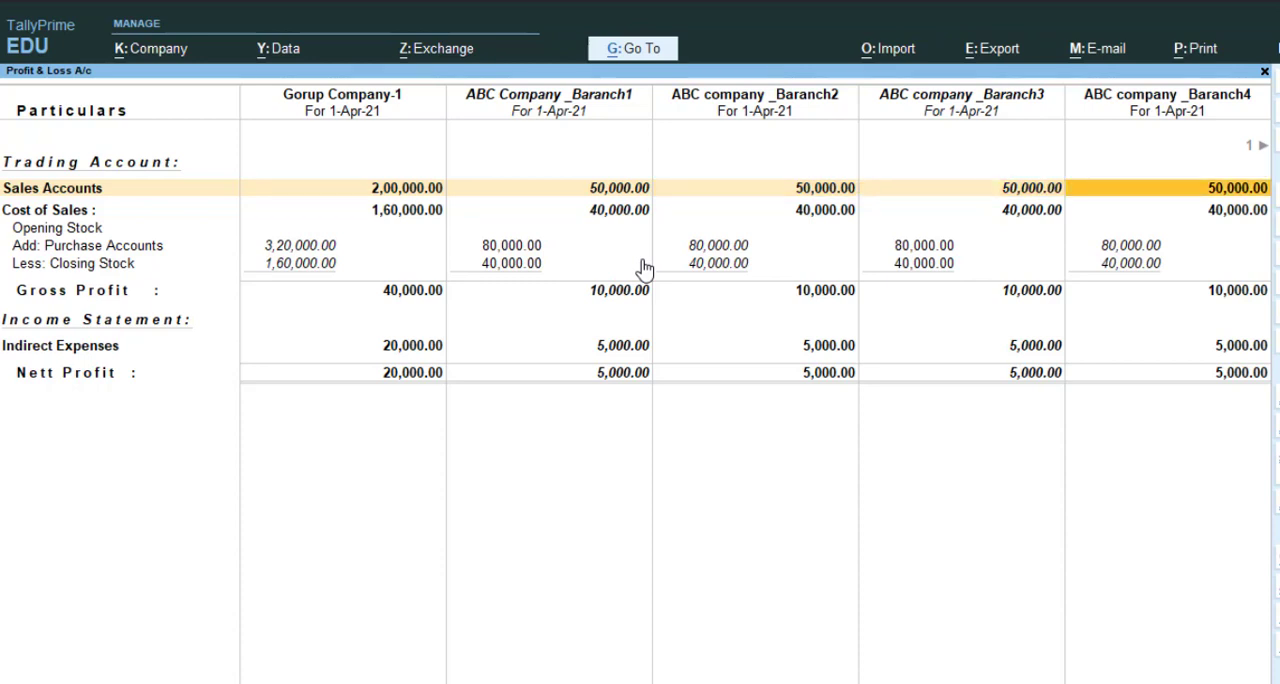
pyautogui.press('Left')
pyautogui.press('Left')
pyautogui.press('Left')
pyautogui.press('Left')
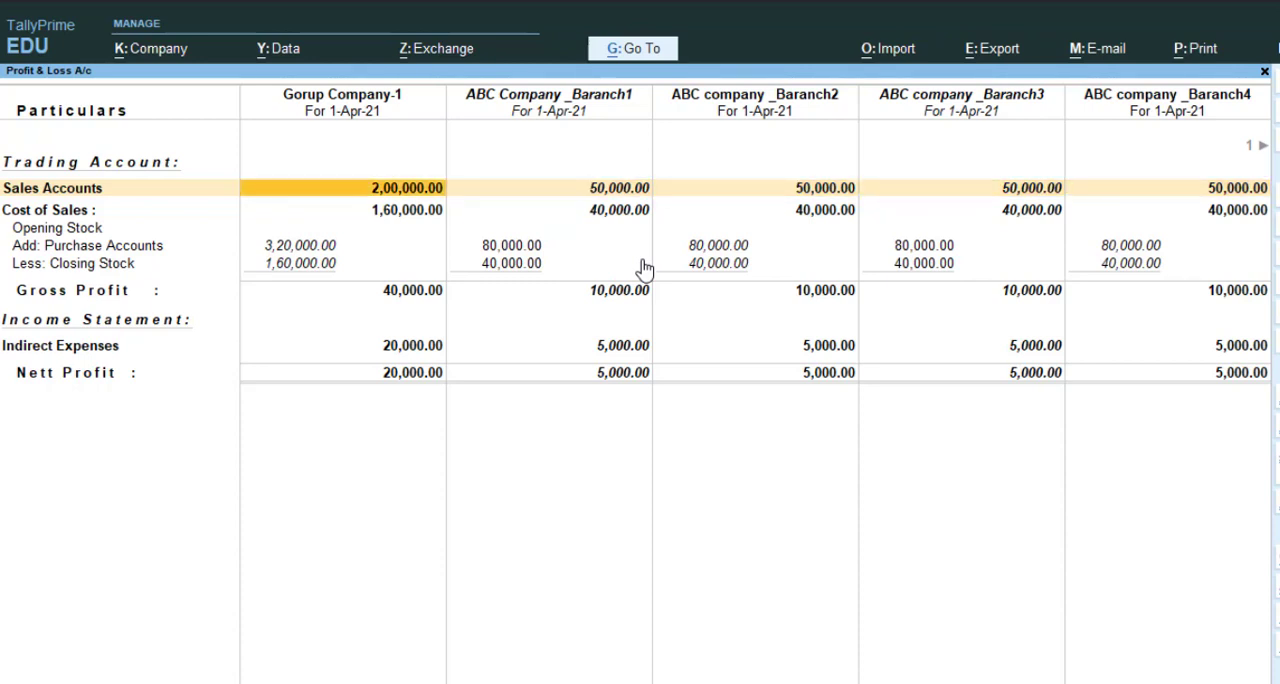
pyautogui.press('Right')
pyautogui.press('Right')
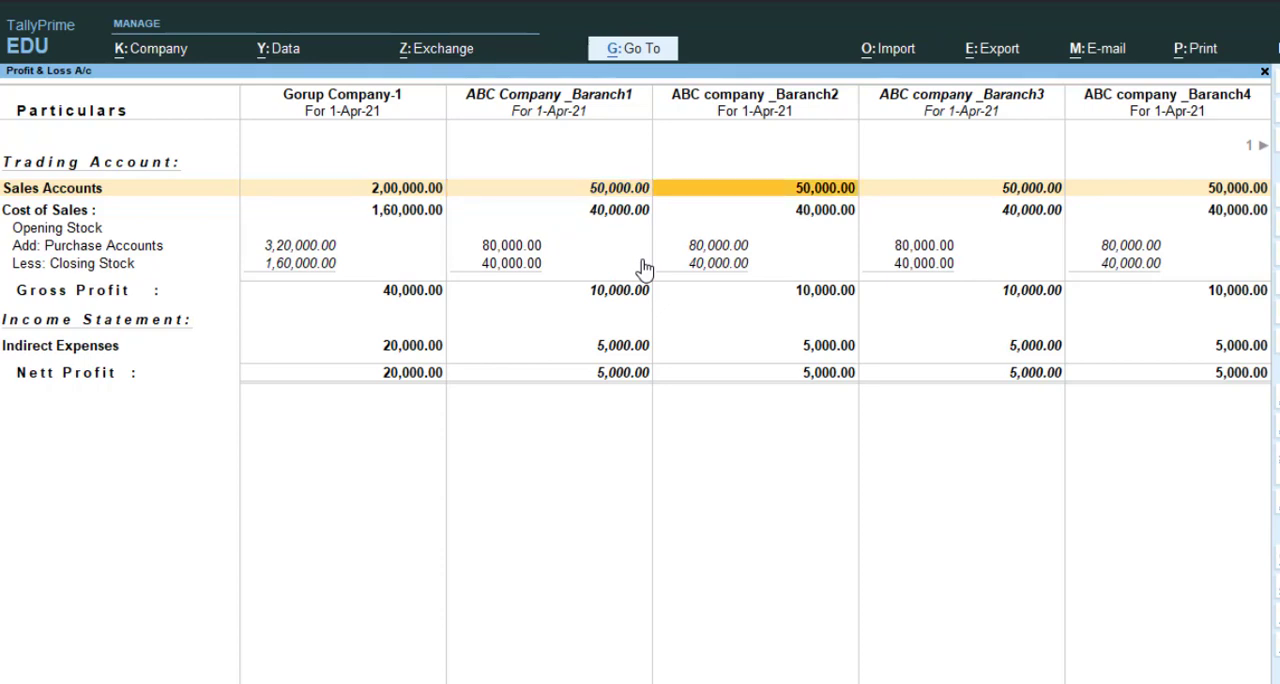
pyautogui.press('Right')
pyautogui.press('Right')
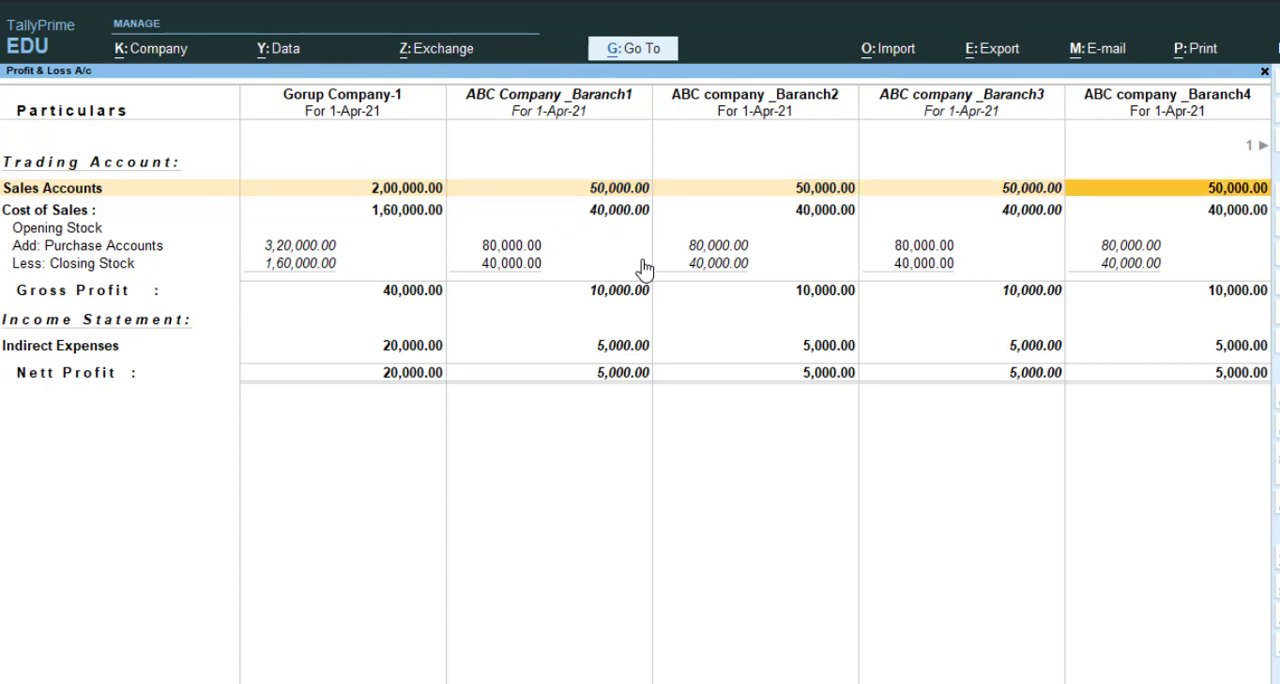
pyautogui.press('Right')
pyautogui.press('Left')
pyautogui.press('Left')
pyautogui.press('Left')
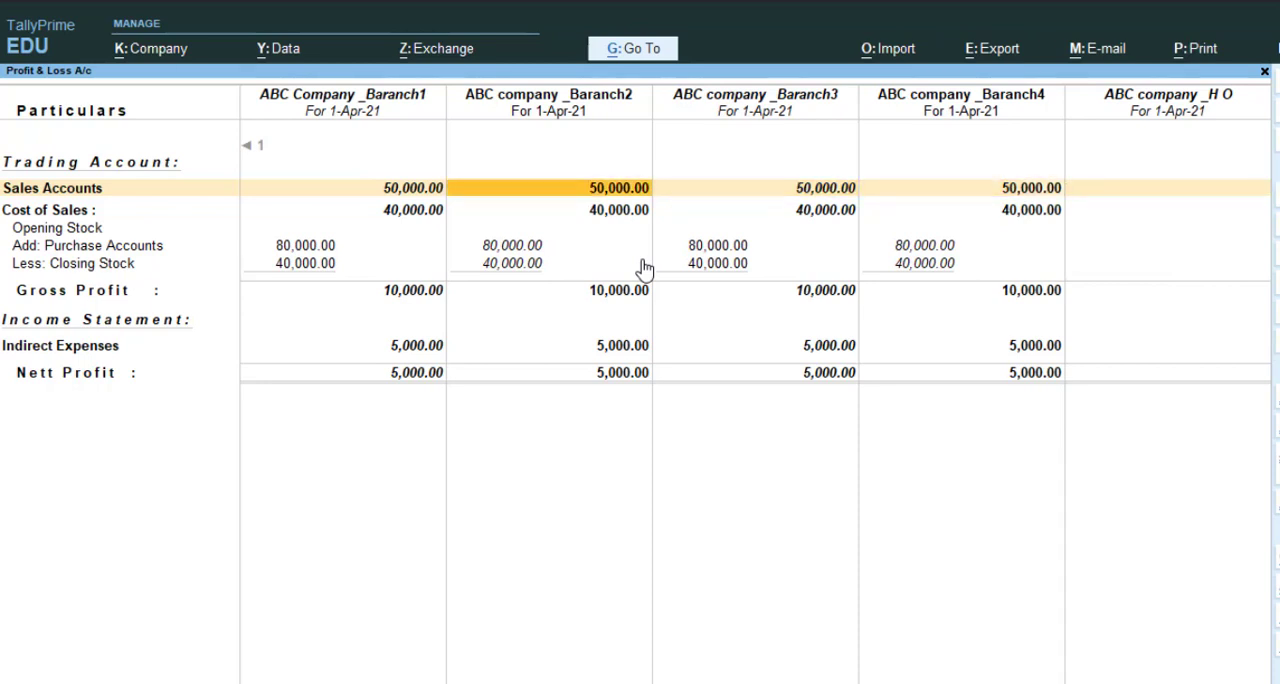
pyautogui.press('Left')
pyautogui.press('Left')
pyautogui.press('Left')
pyautogui.press('Right')
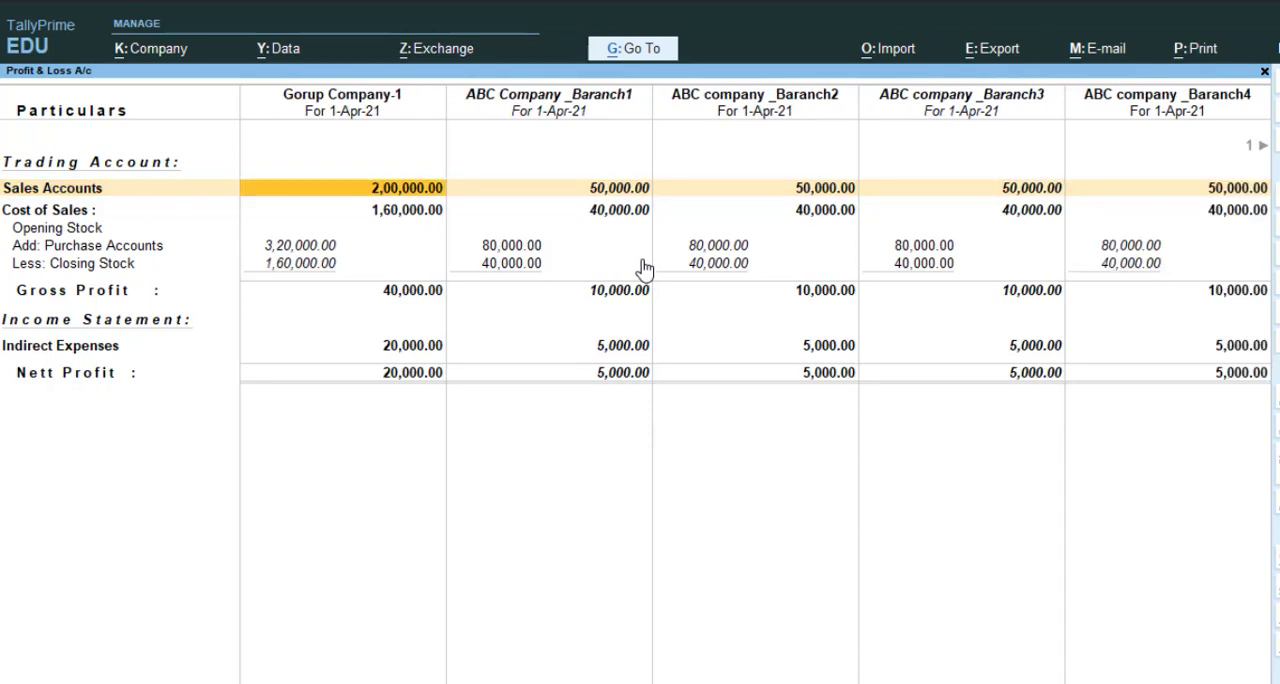
# Examine the Purchase Accounts and Indirect Expenses rows across the companies, and close the Profit & Loss report
pyautogui.press('Down')
pyautogui.press('Down')
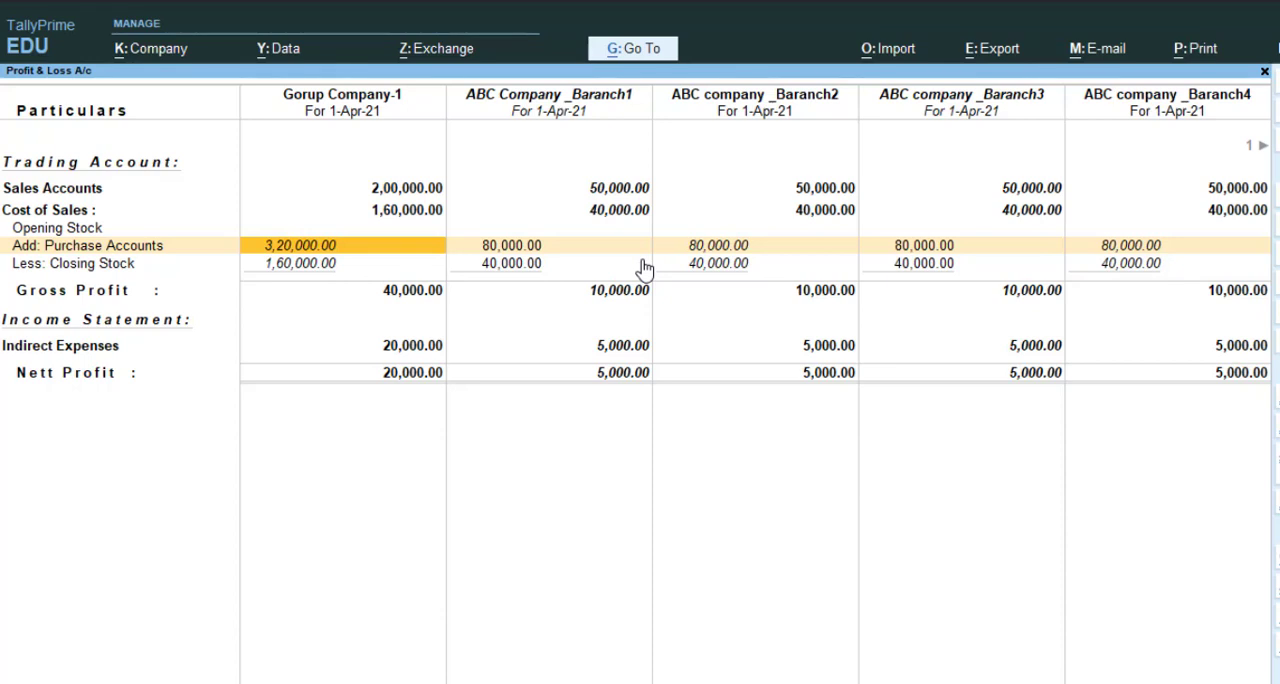
pyautogui.press('Down')
pyautogui.press('Down')
pyautogui.press('Right')
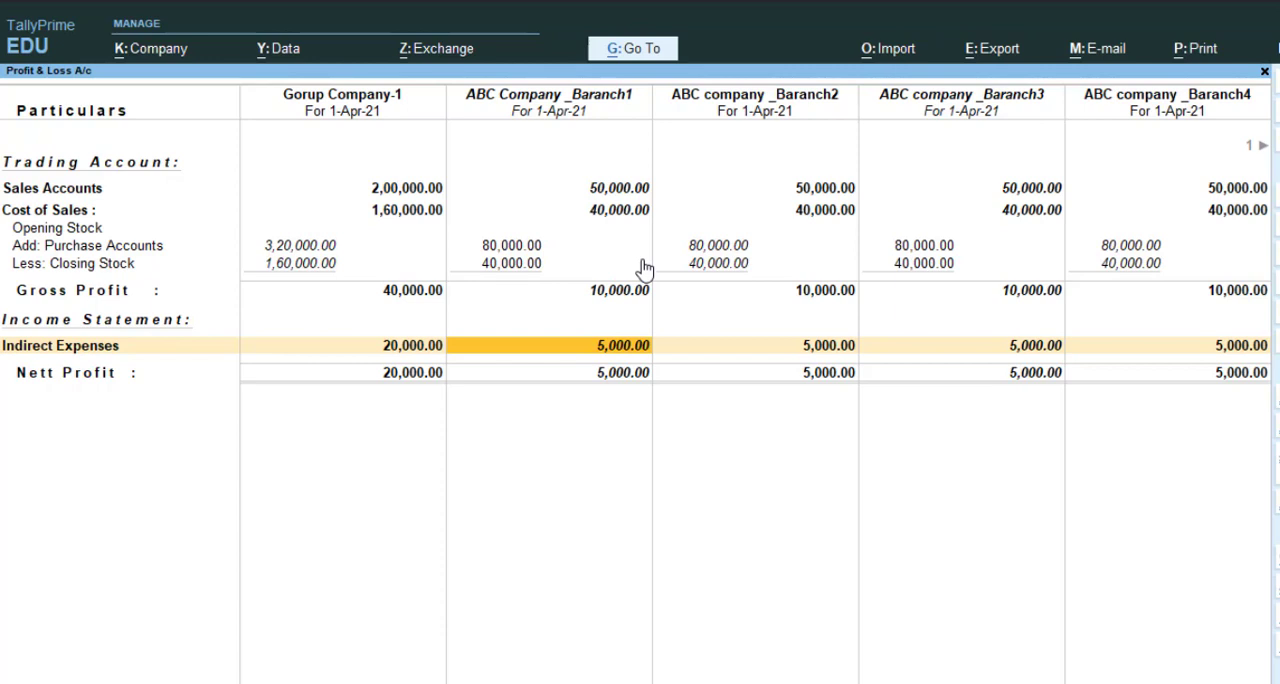
pyautogui.press('Escape')
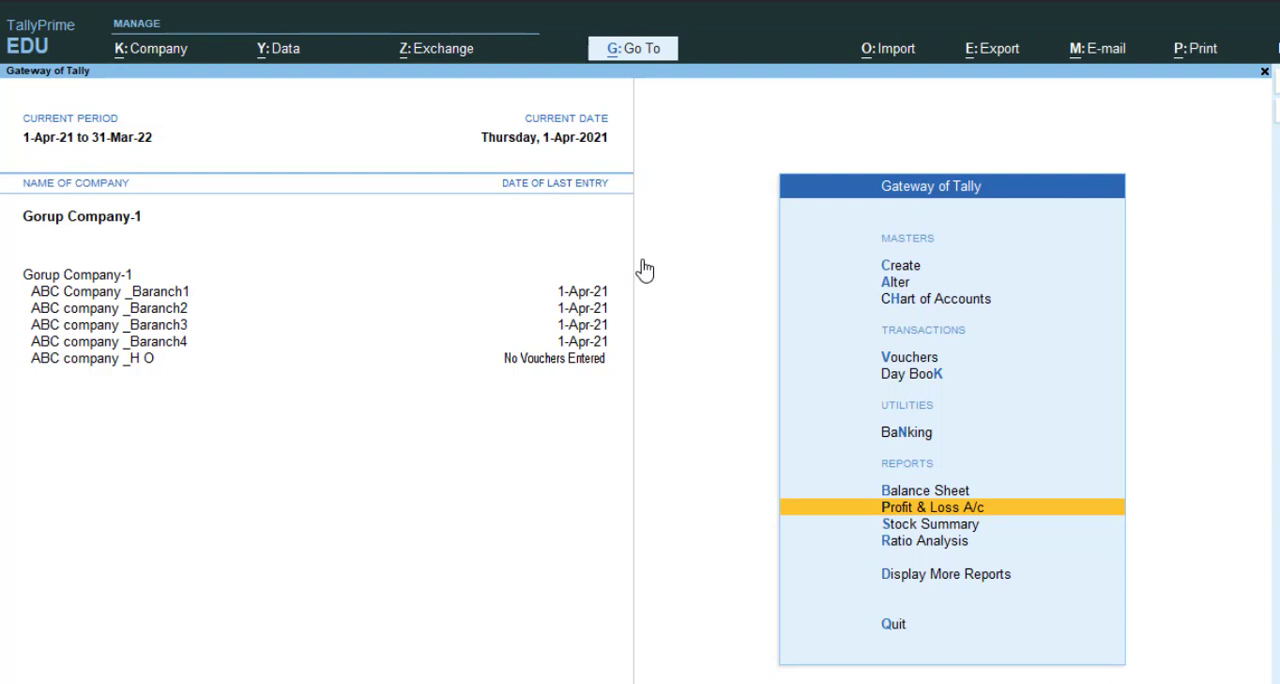
# Review the Balance Sheet of Gorup Company-1 and close the report
pyautogui.press('Up')
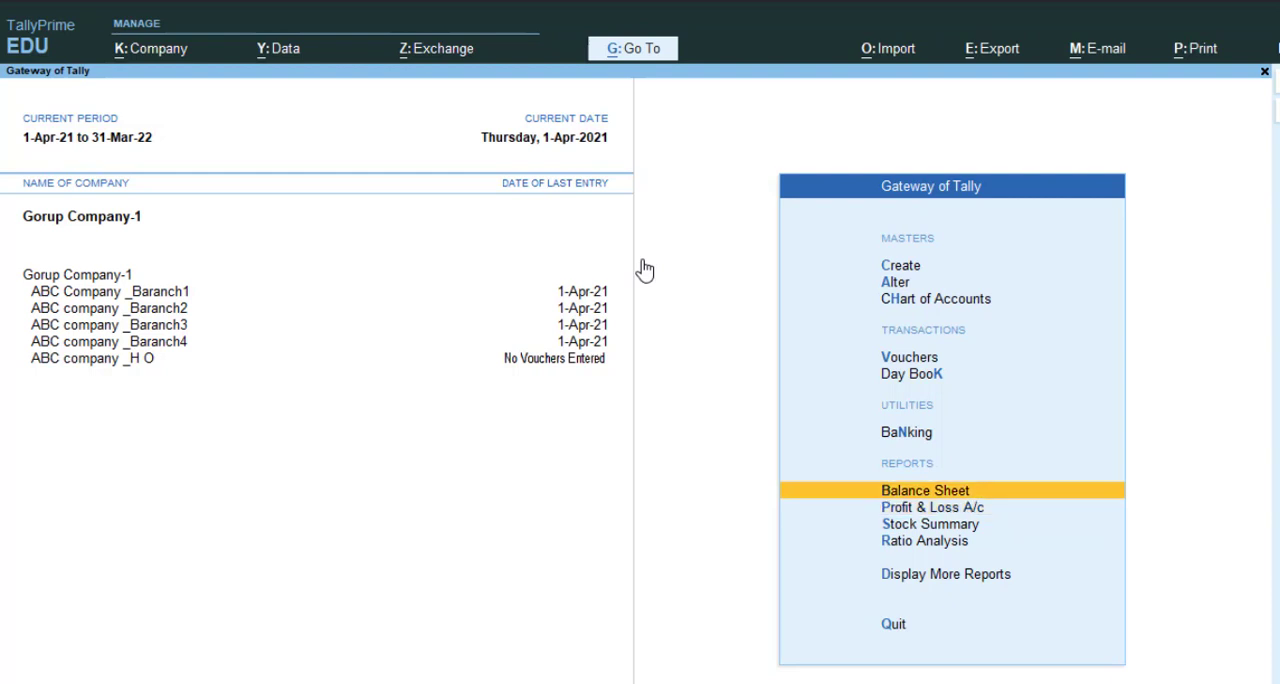
pyautogui.press('Return')
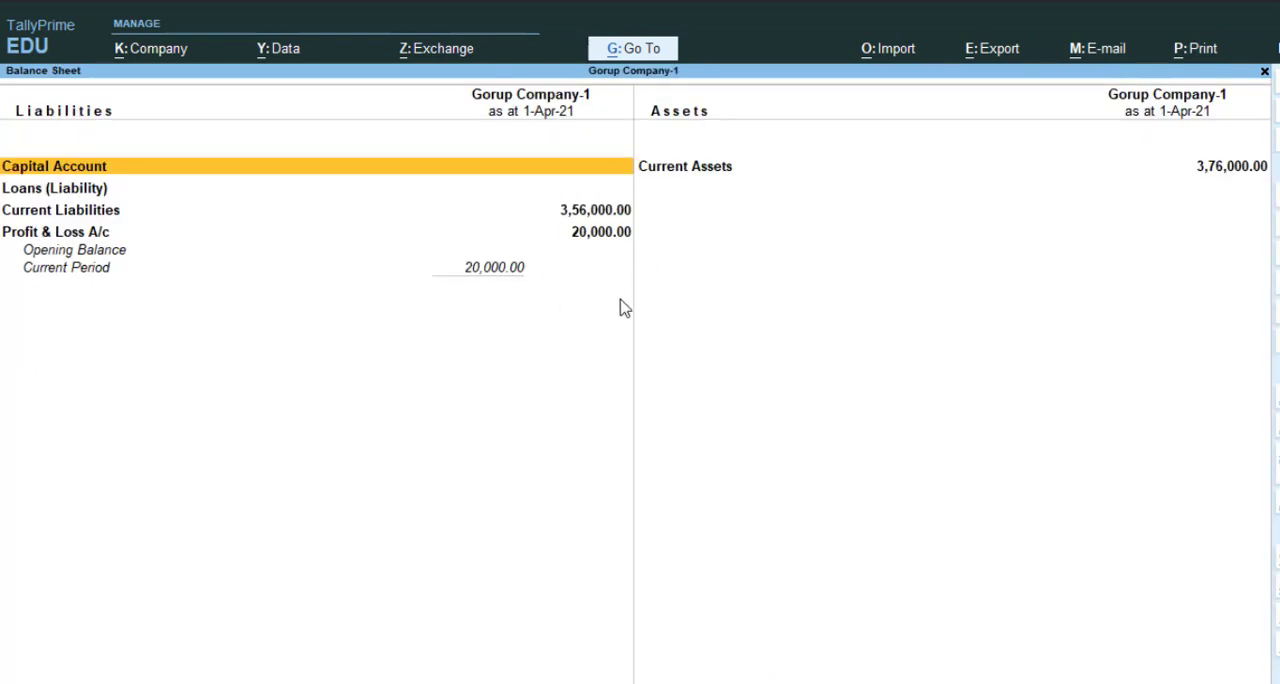
pyautogui.press('Escape')
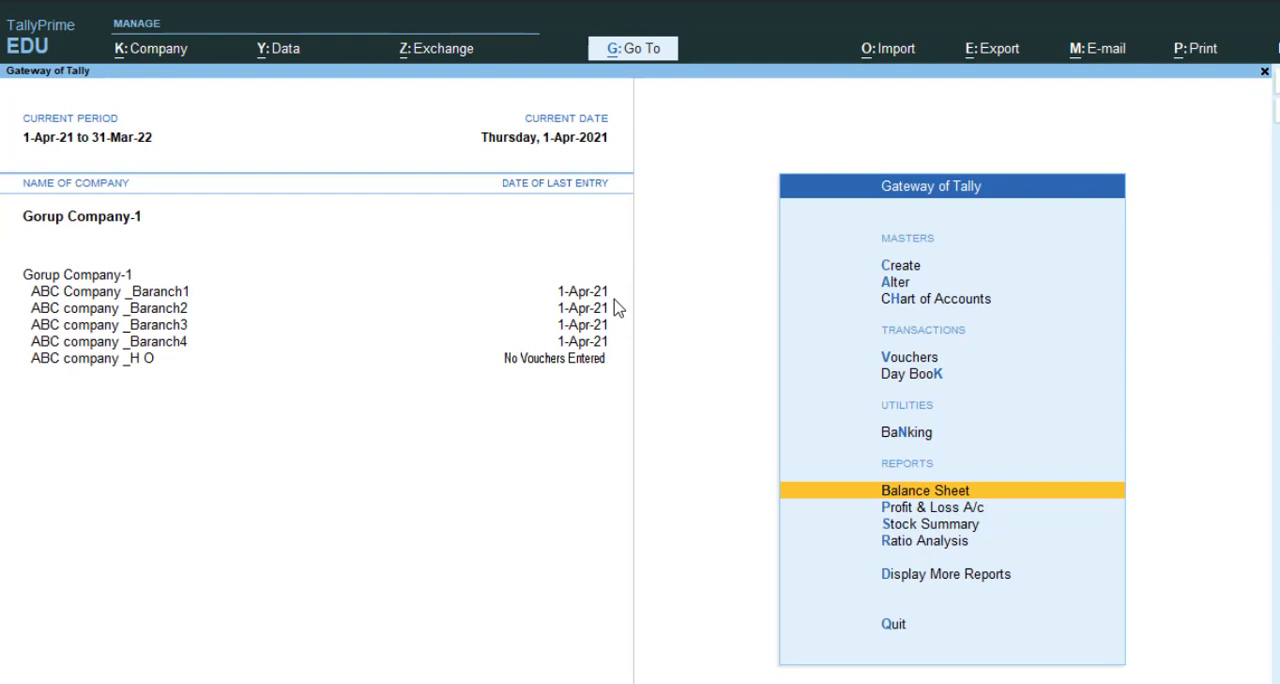
# Review the closing quantity, rate and value in Gorup Company-1's Stock Summary, and close the report
pyautogui.press('Down')
pyautogui.press('Down')
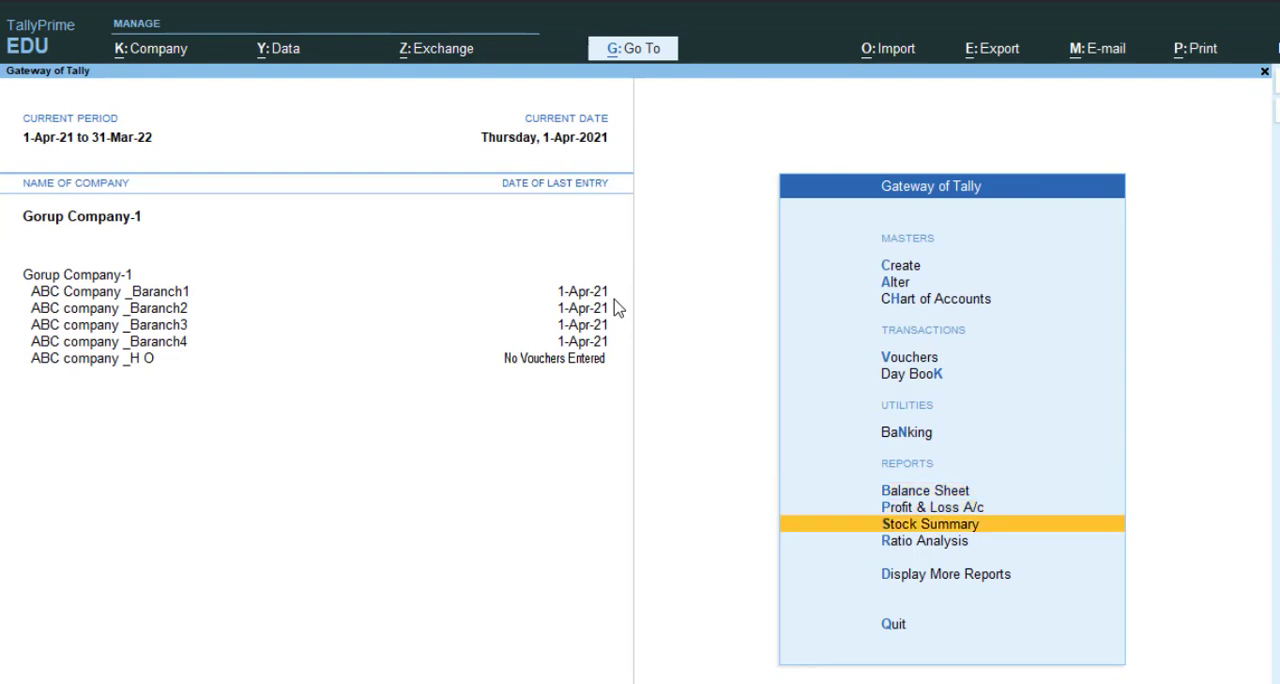
pyautogui.press('Return')
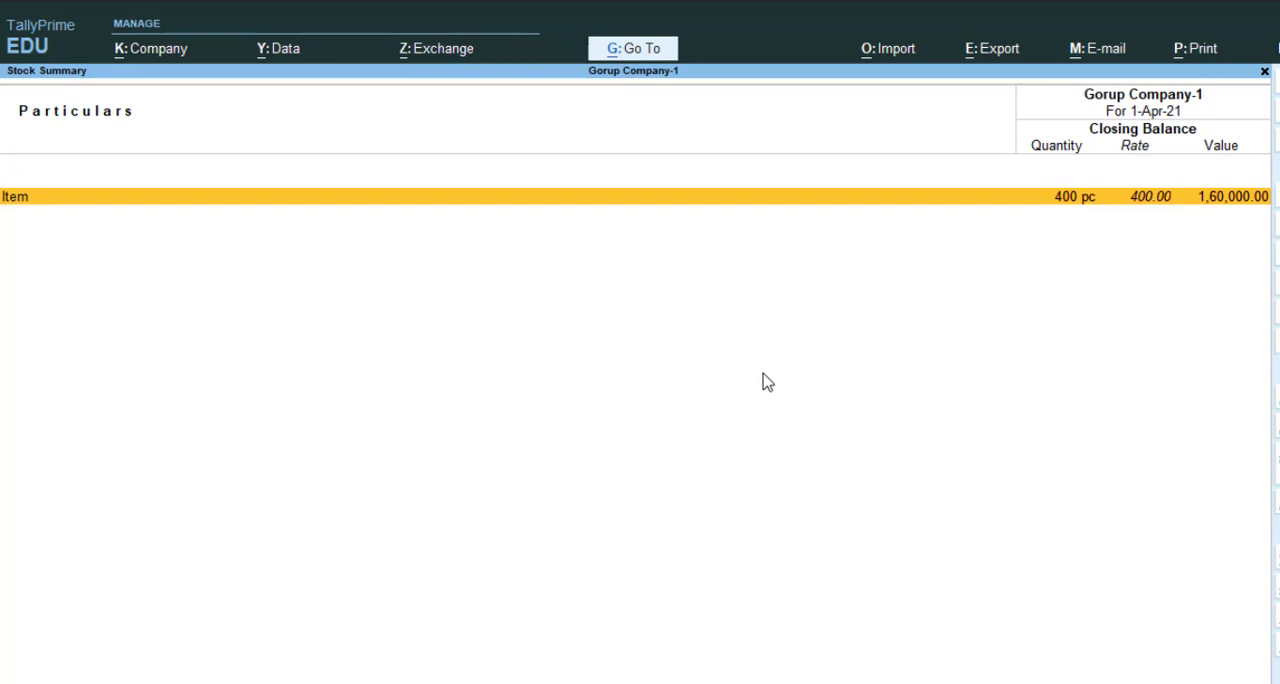
pyautogui.press('Escape')
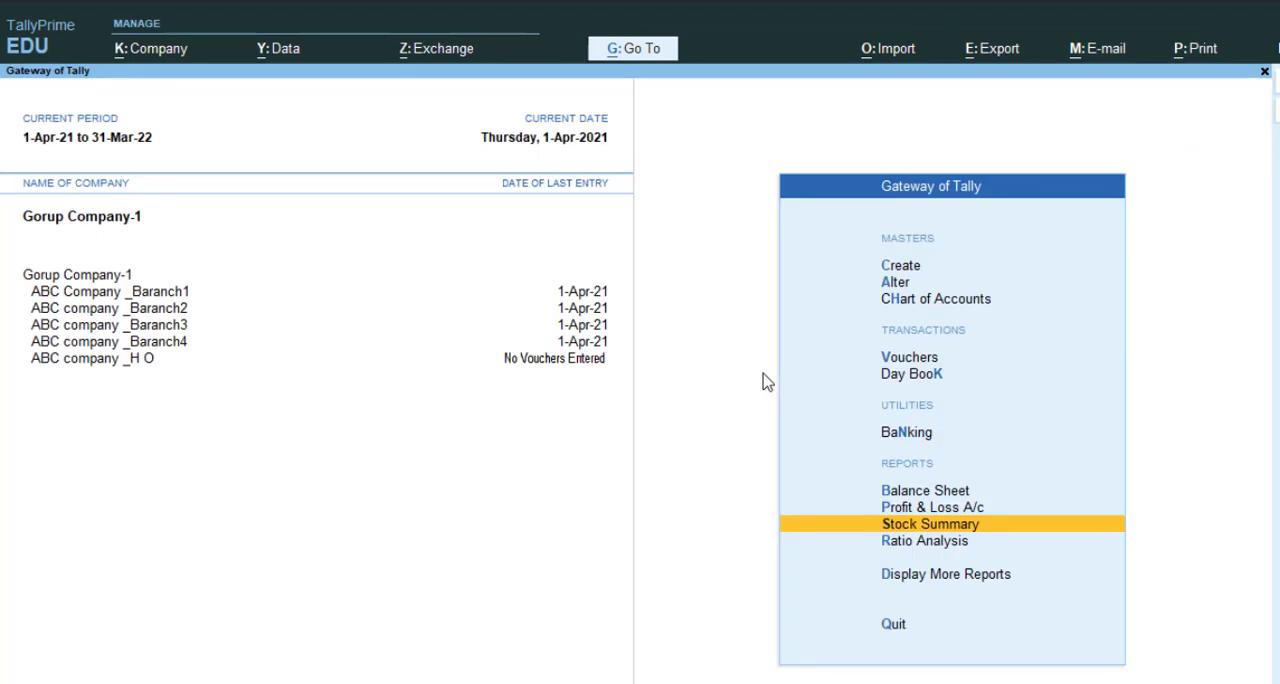
# Display the Group Summary for the Sundry Debtors group of Gorup Company-1 from the account books
pyautogui.press('d')
pyautogui.press('Down')
pyautogui.press('Down')
pyautogui.press('Down')
pyautogui.press('Down')
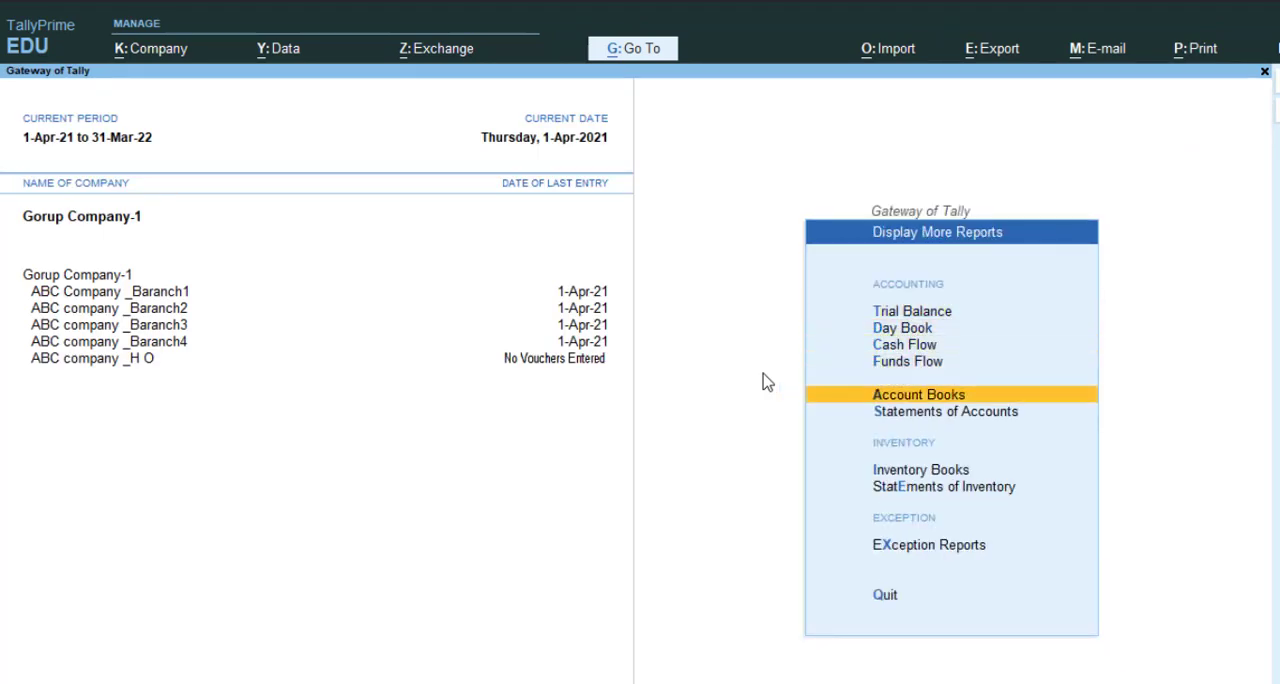
pyautogui.press('Return')
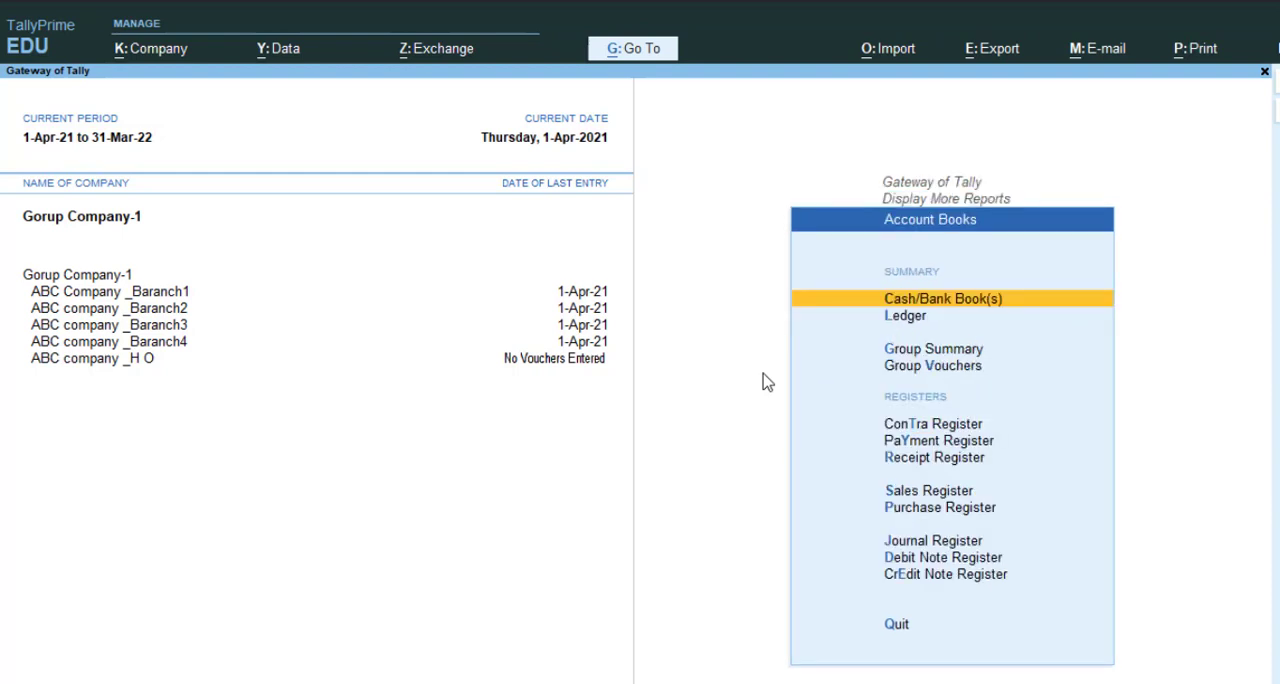
pyautogui.press('Down')
pyautogui.press('Down')
pyautogui.press('Return')
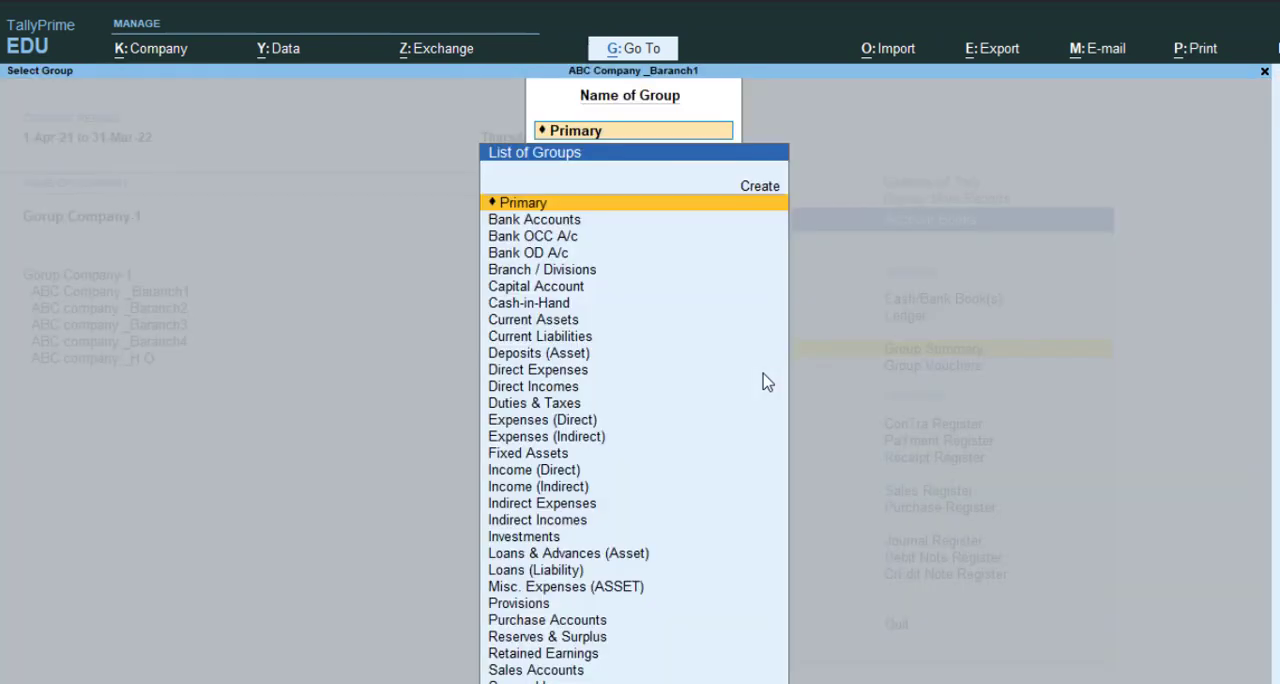
pyautogui.write('Su')
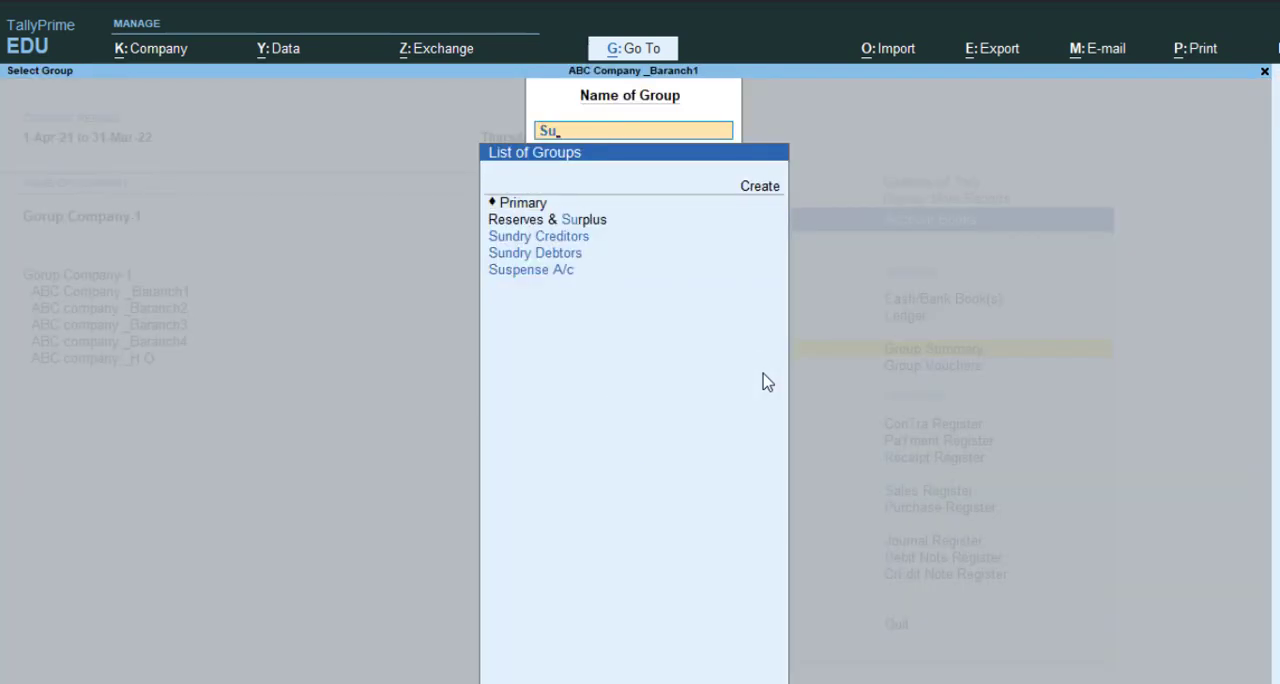
pyautogui.press('Return')
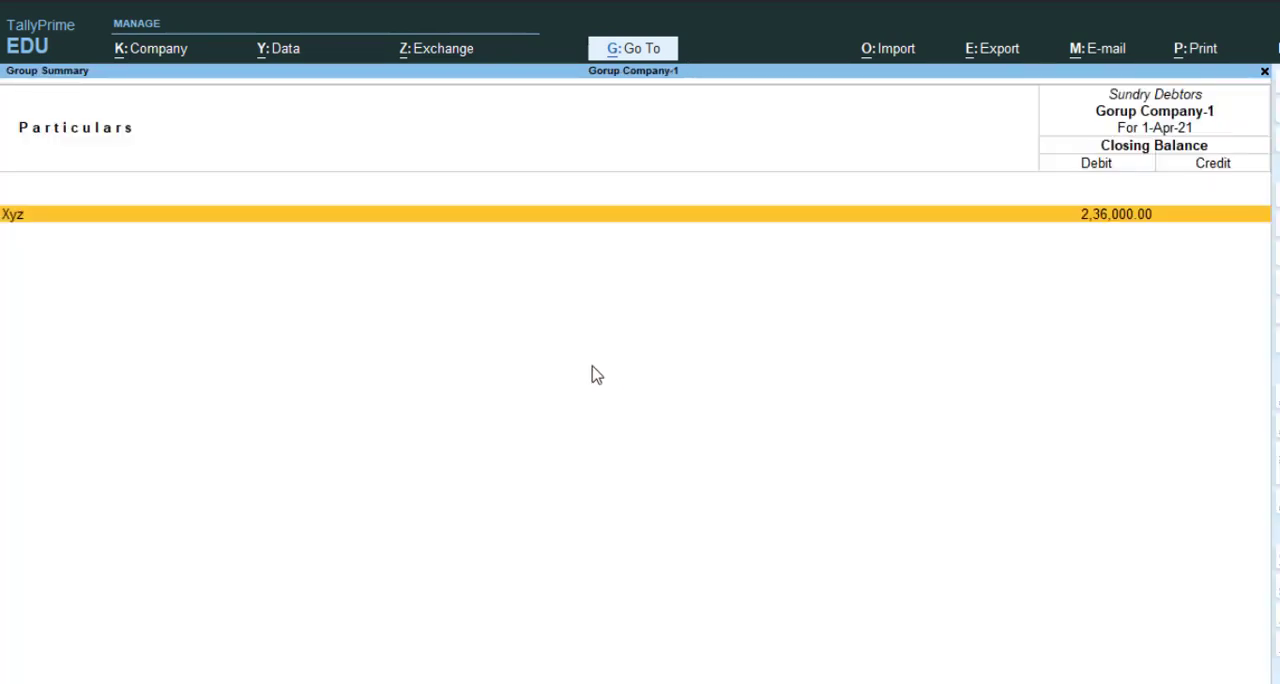
# Drill down from the Xyz ledger through its April summary to the ledger vouchers, and return to the Gateway of Tally
pyautogui.press('Return')
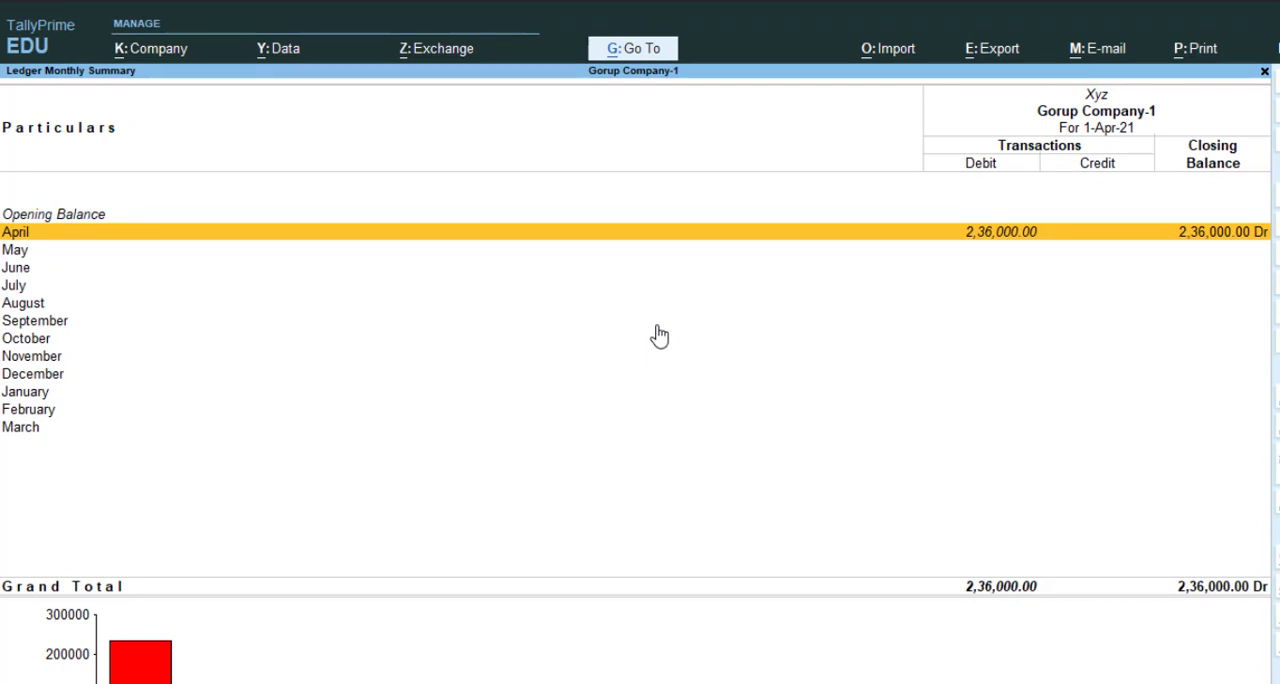
pyautogui.press('Return')
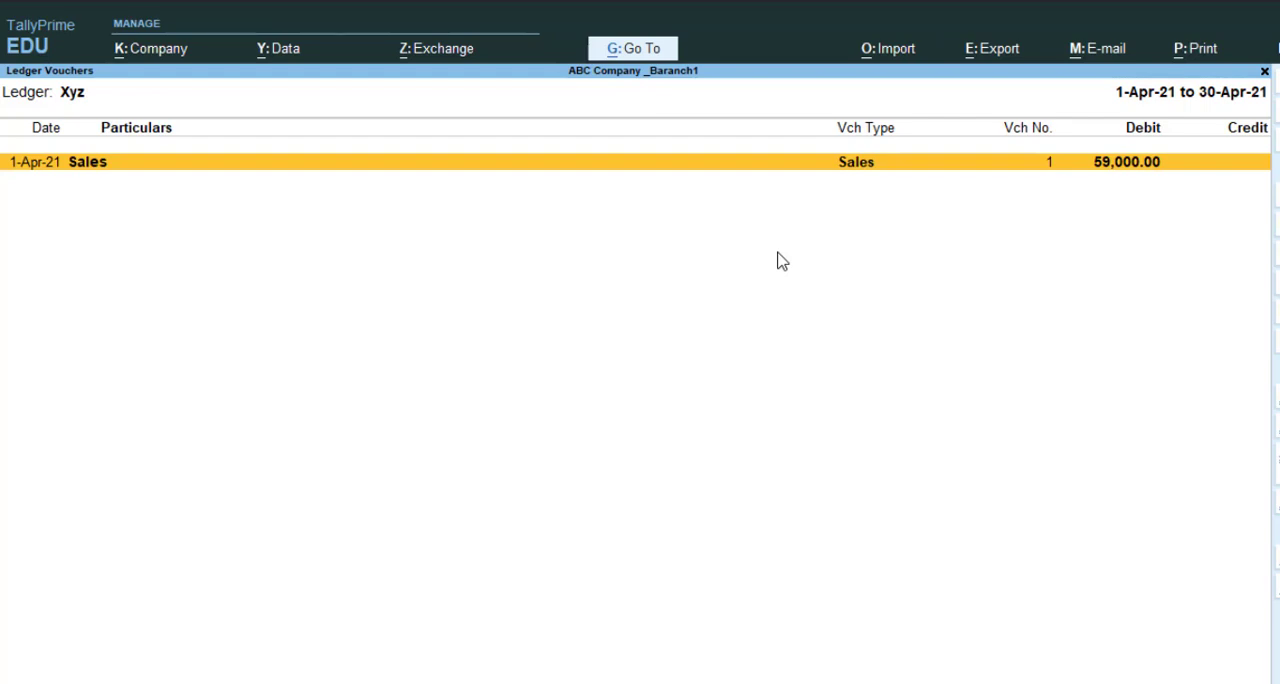
pyautogui.press('Escape')
pyautogui.press('Escape')
pyautogui.press('Escape')
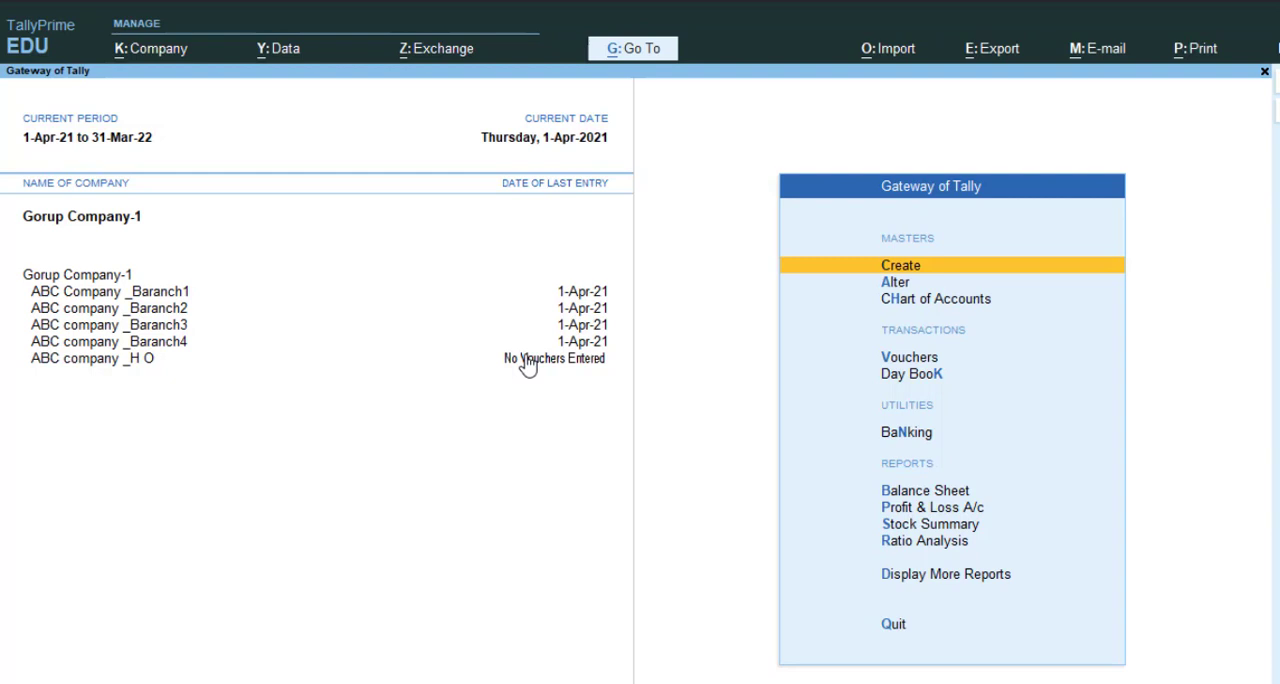
# Switch to ABC Company _Baranch1, inspect the base currency settings in its company alteration form, and leave the form without changes
pyautogui.click(178, 294)
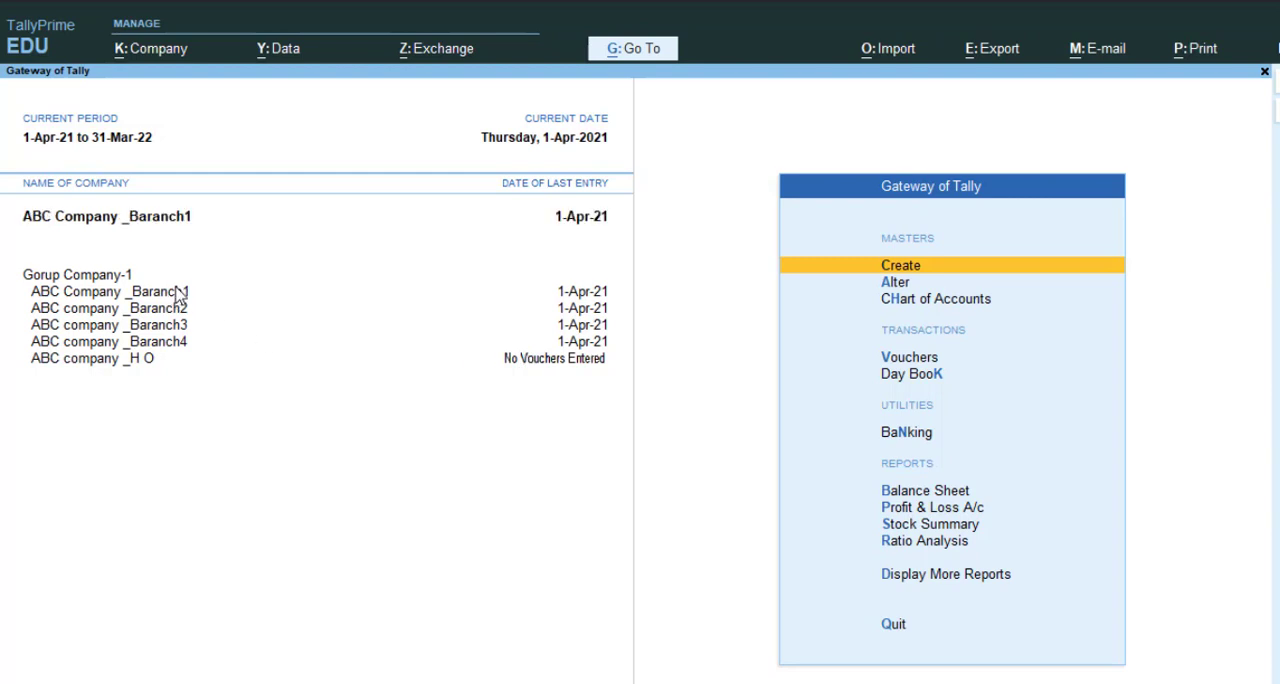
pyautogui.click(165, 50)
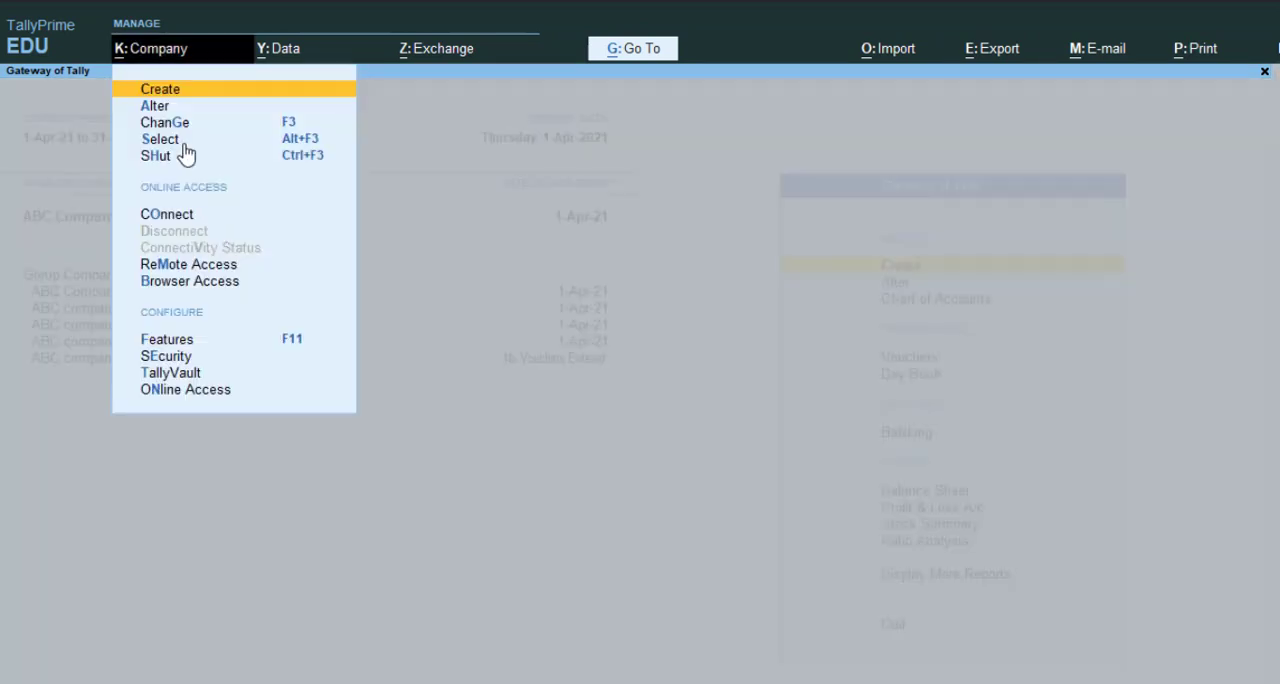
pyautogui.press('Down')
pyautogui.press('Return')
pyautogui.press('Return')
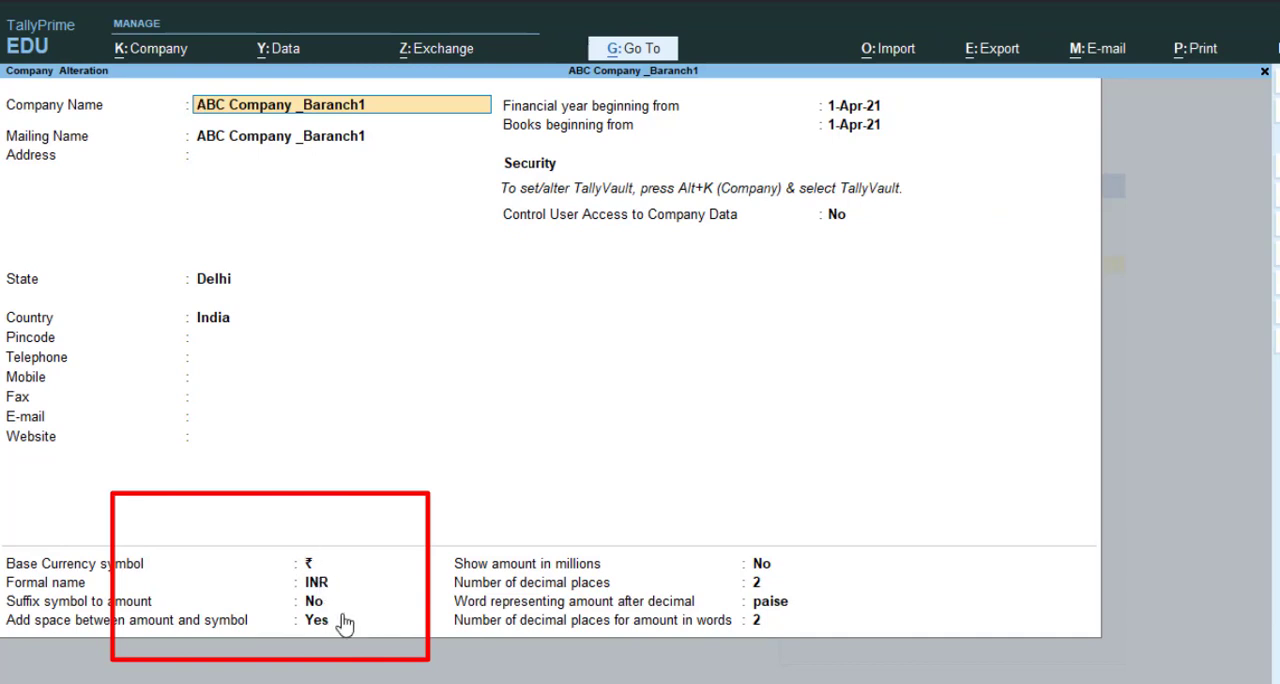
pyautogui.press('Escape')
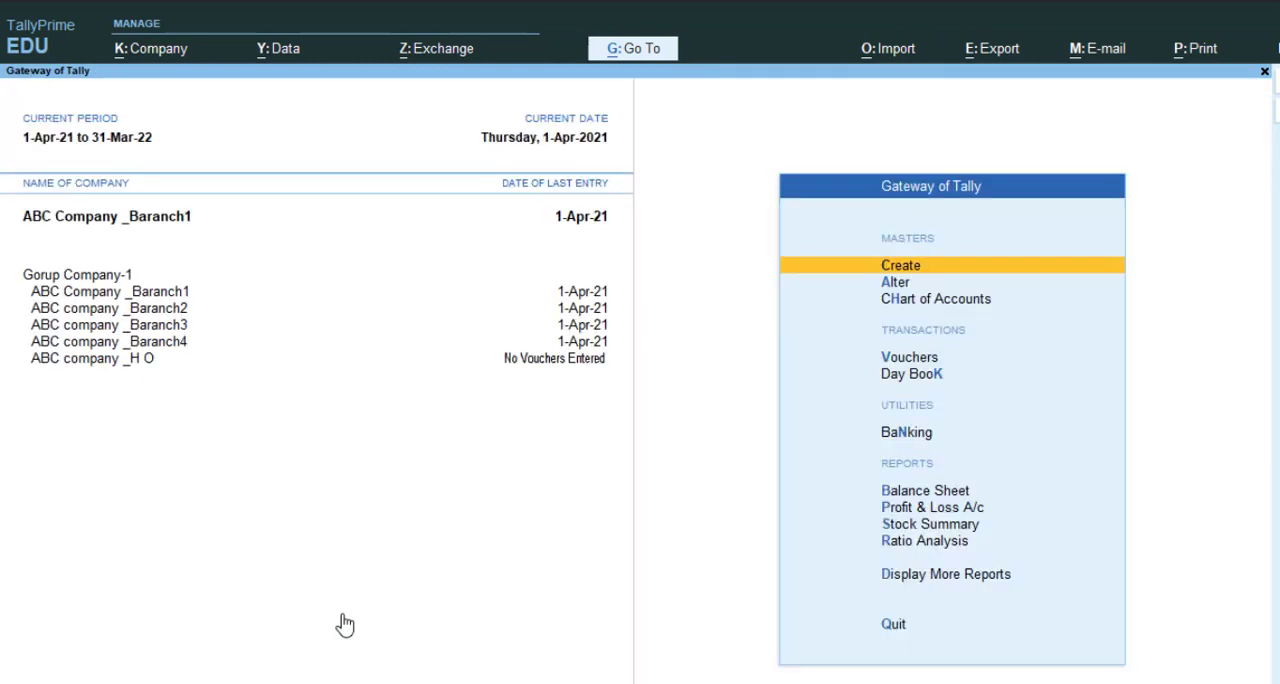